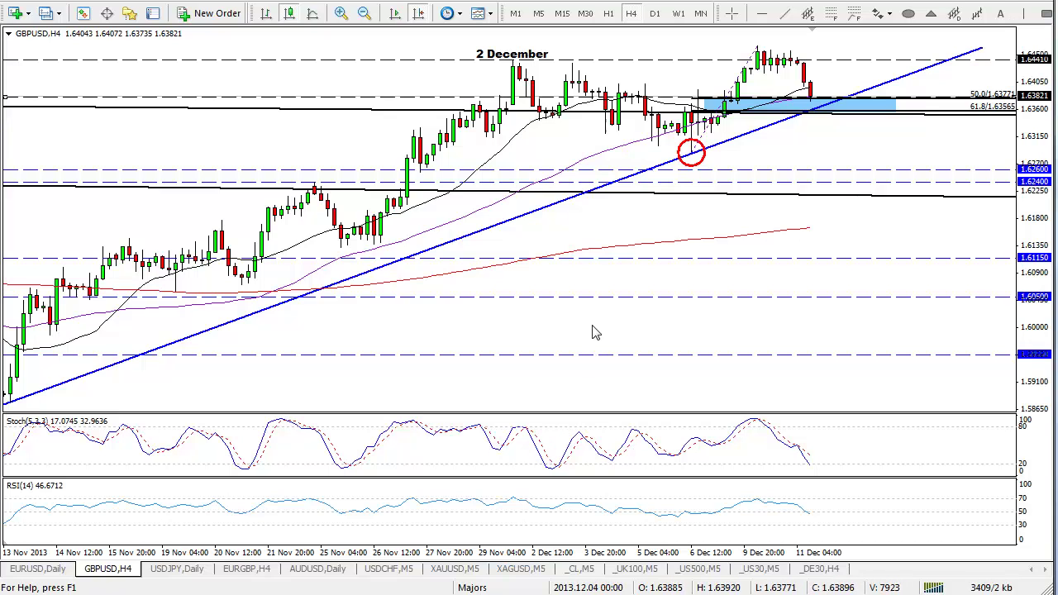
- Review the latest candles on the GBPUSD daily chart against its trendlines, and return to the H4 timeframe
left_click(655, 14)
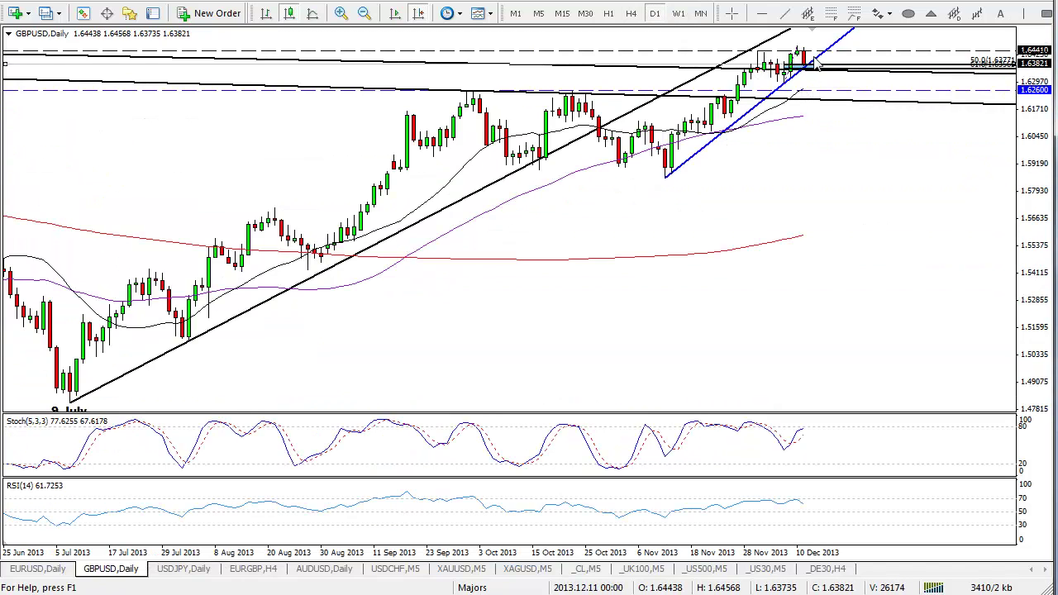
mouse_move(801, 51)
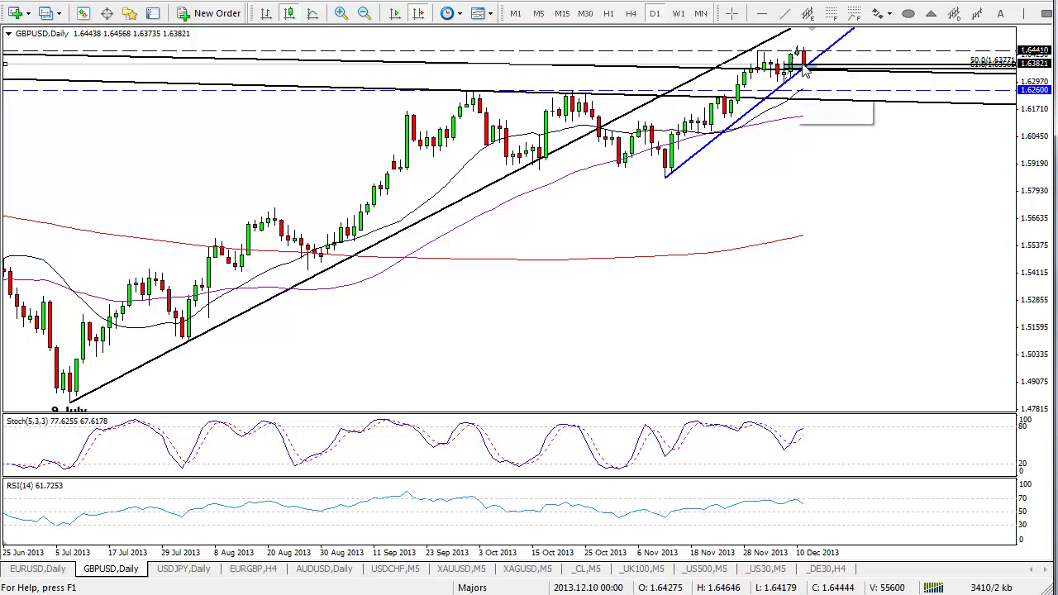
mouse_move(807, 69)
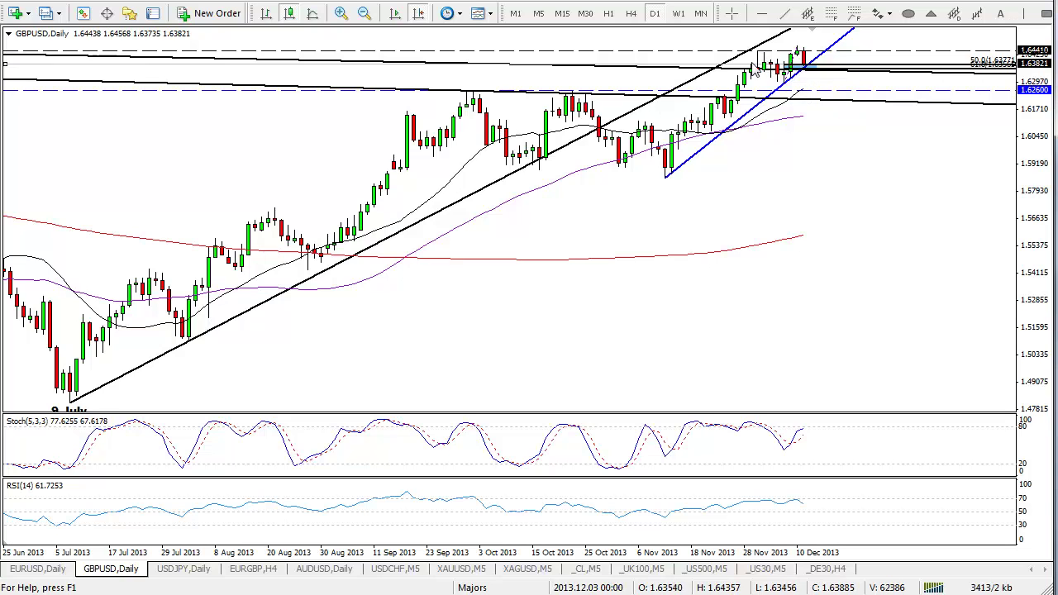
left_click(642, 15)
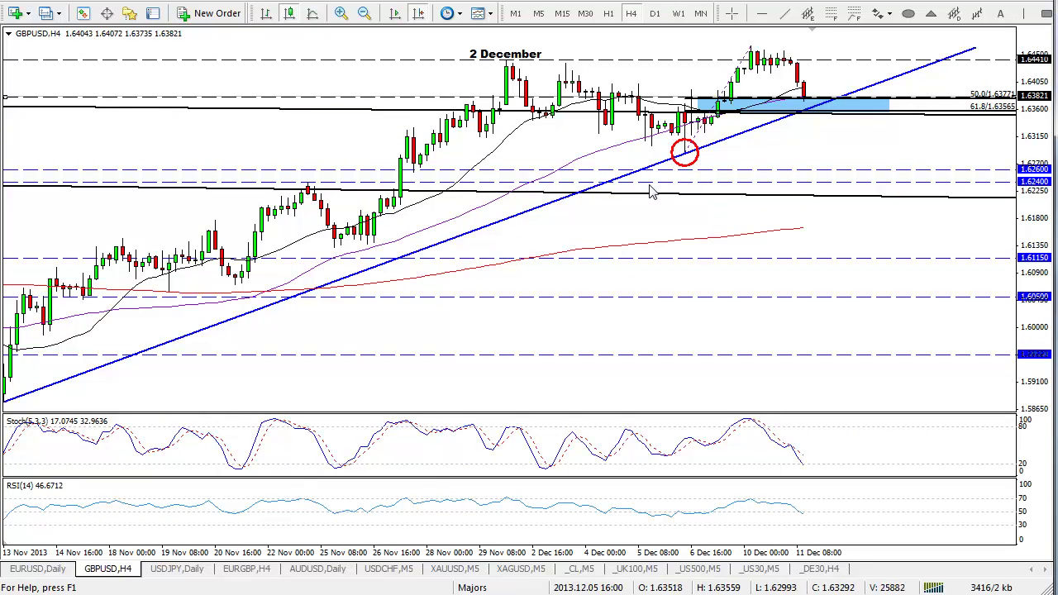
- Try a Fibonacci retracement on the GBPUSD H4 chart from the late-November low to the 2 December high, and remove it
scroll(631, 201, "down", 2)
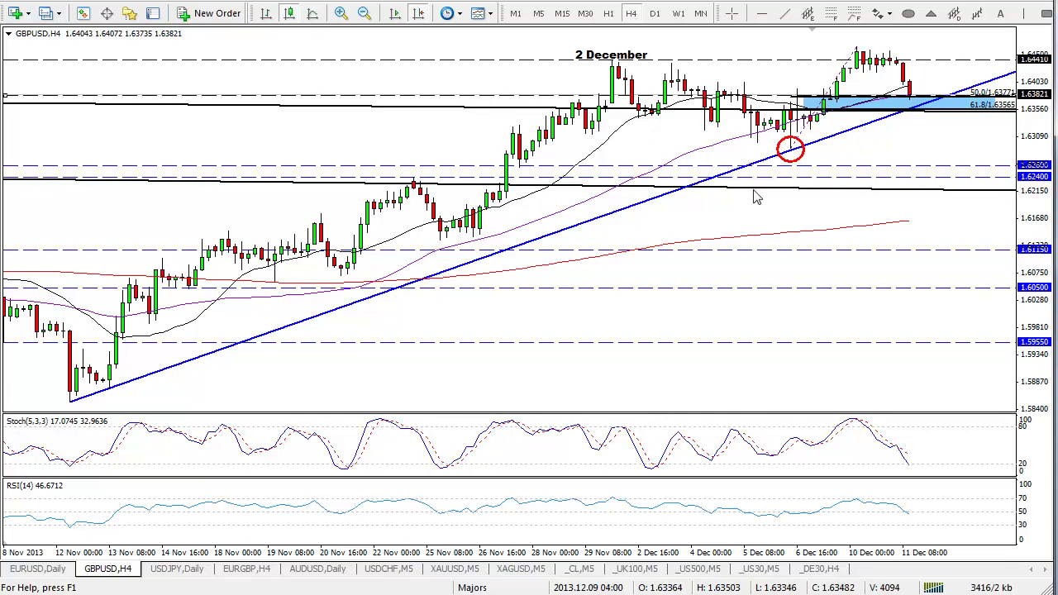
scroll(694, 242, "up", 2)
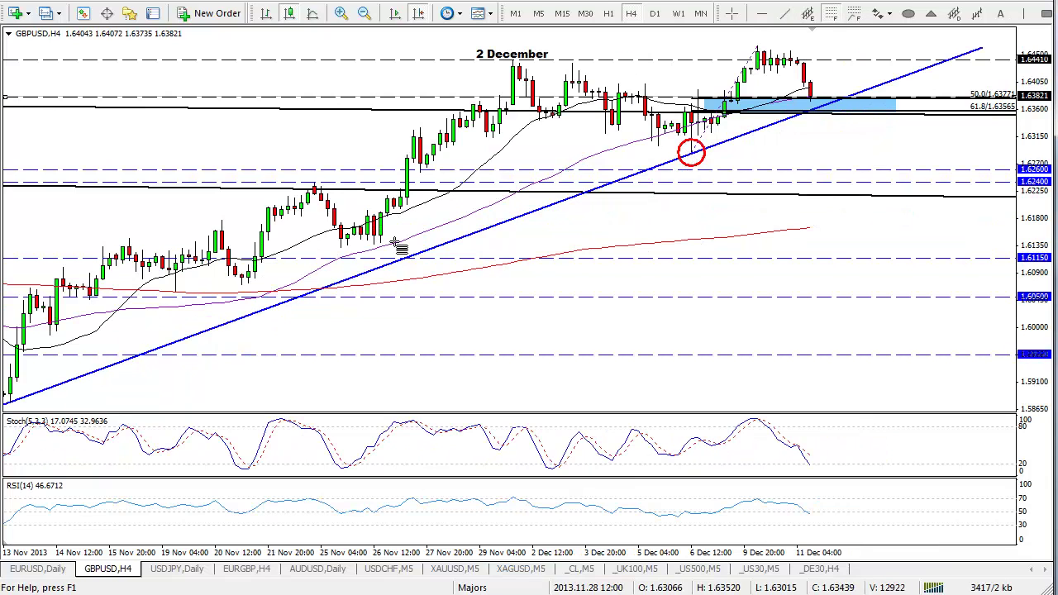
mouse_move(342, 245)
left_mouse_down()
mouse_move(517, 58)
mouse_move(522, 68)
left_mouse_up()
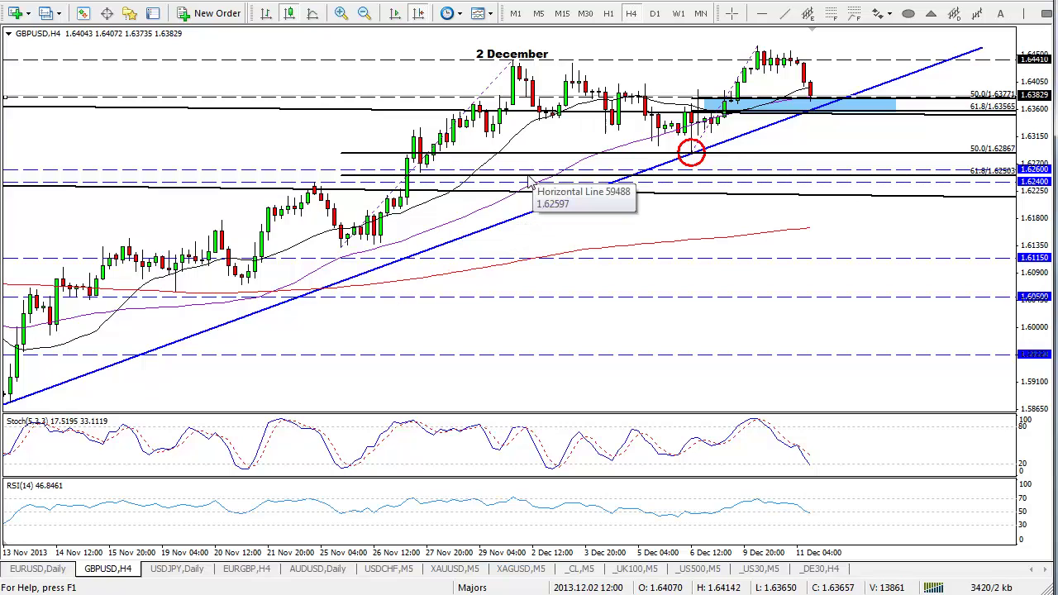
key("Delete")
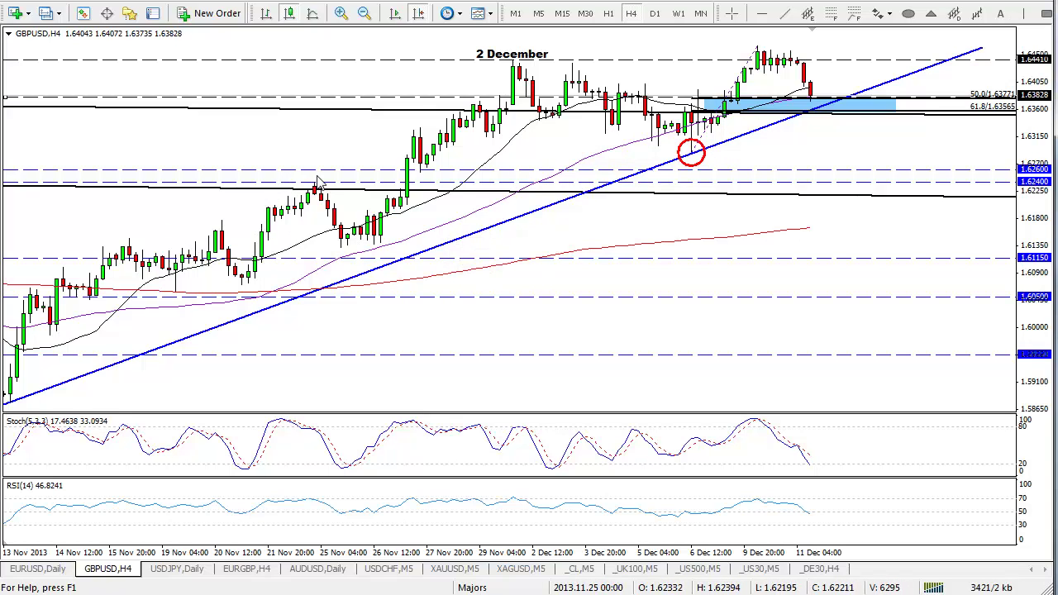
- Examine the GBPUSD weekly chart back to the 5 August 2009 high and forward to the latest candle, and return to H4
mouse_move(525, 134)
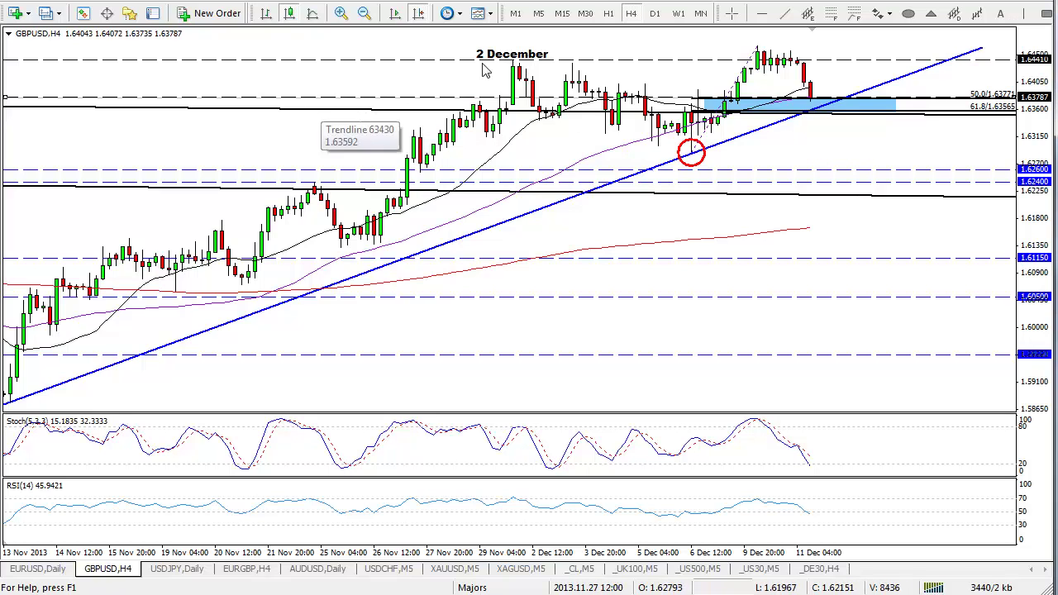
left_click(678, 14)
scroll(597, 129, "up", 10)
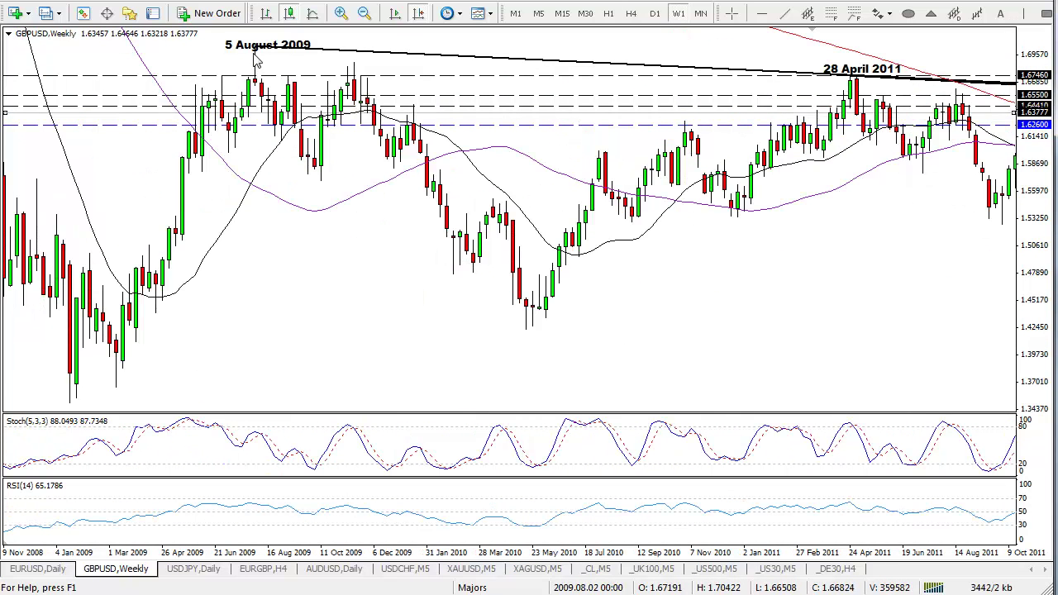
key("End")
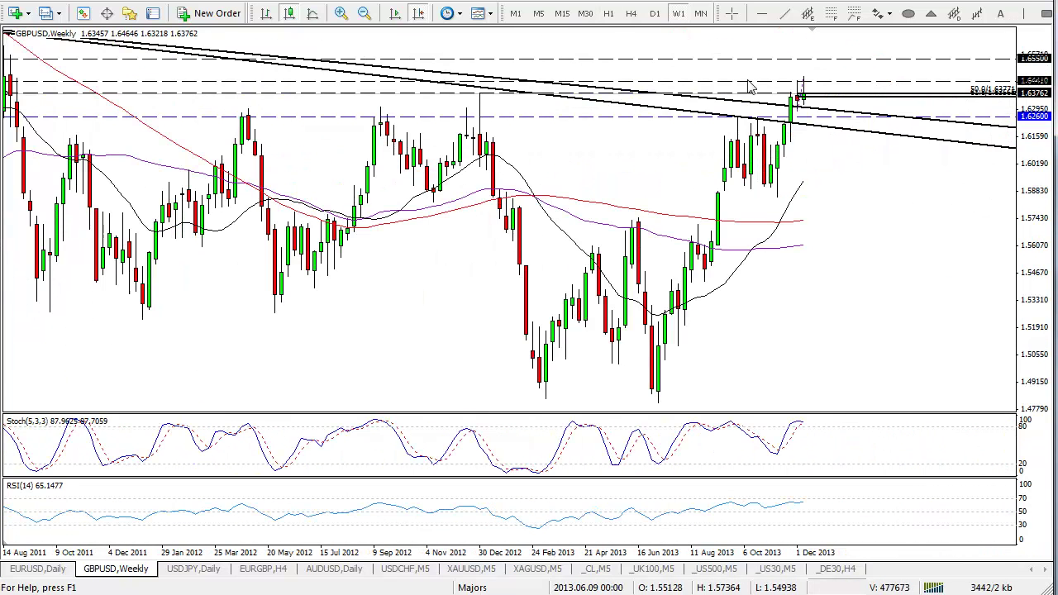
left_click(631, 14)
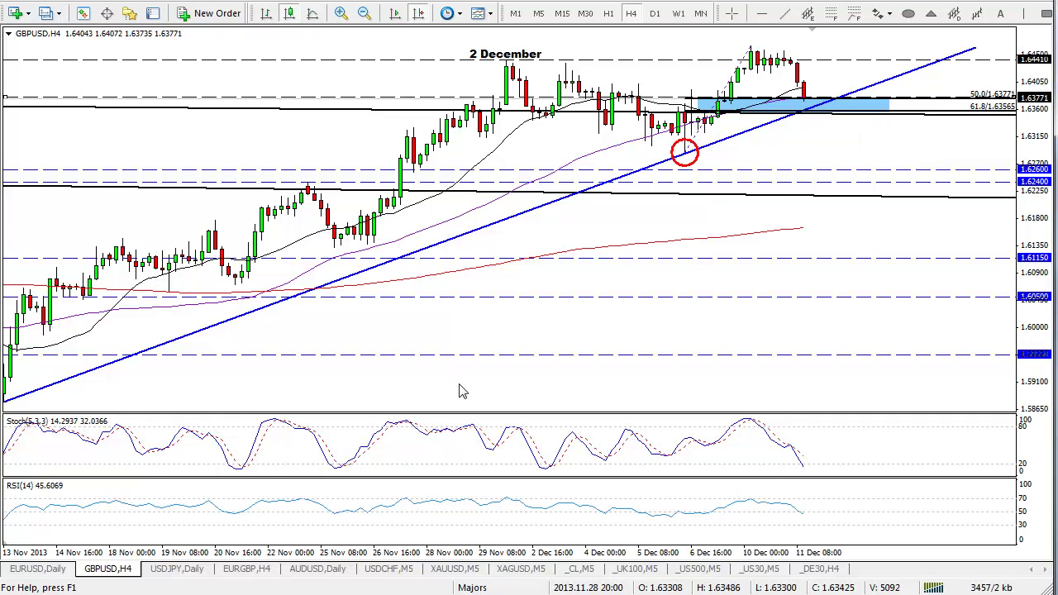
- Open the USDJPY chart, check the daily pullback, and examine the chart patterns since mid-November on the H4 timeframe
left_click(180, 569)
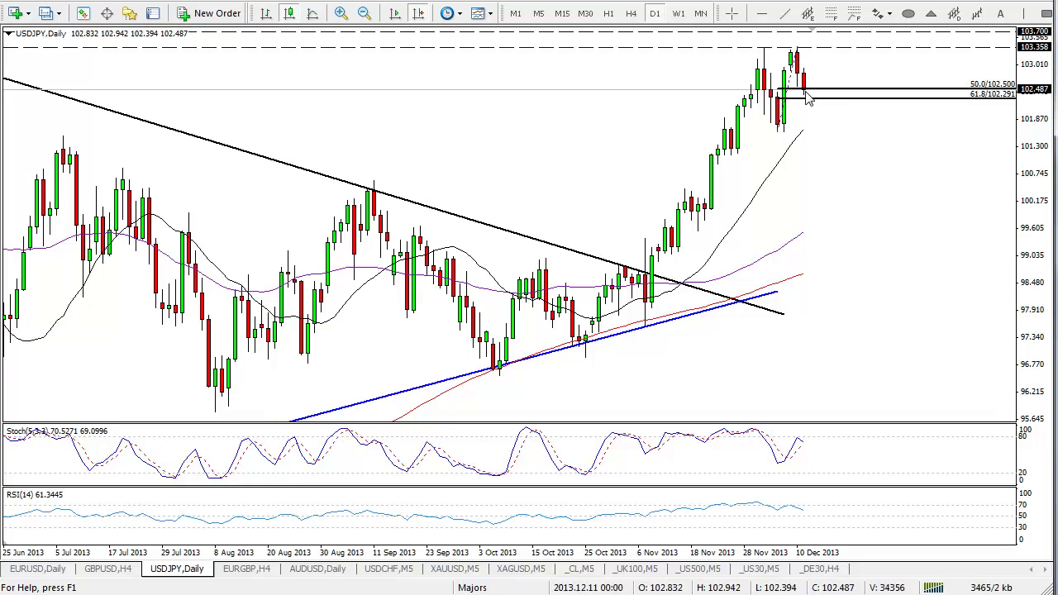
mouse_move(807, 94)
left_click(631, 13)
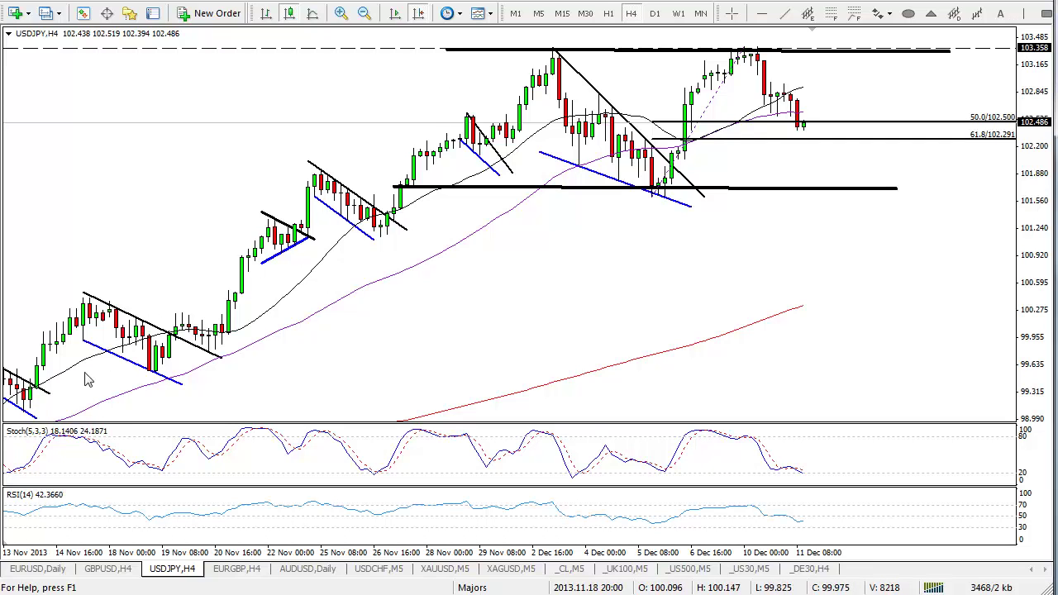
scroll(54, 380, "down", 3)
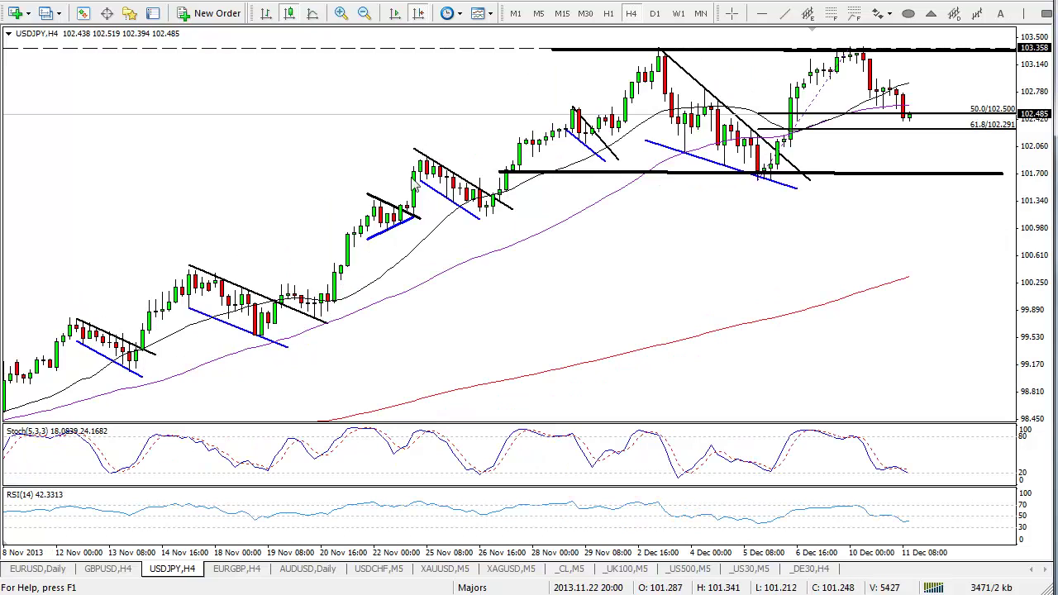
scroll(511, 290, "down", 3)
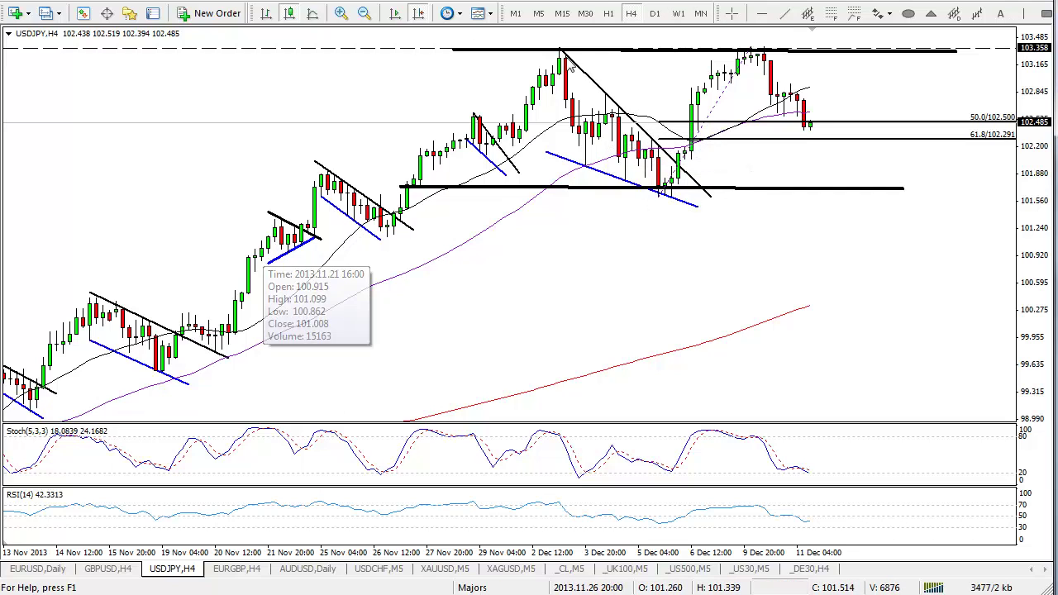
- Try a Fibonacci retracement on the USDJPY H4 chart from the 20 November low to the early-December high, and delete it
left_click(831, 17)
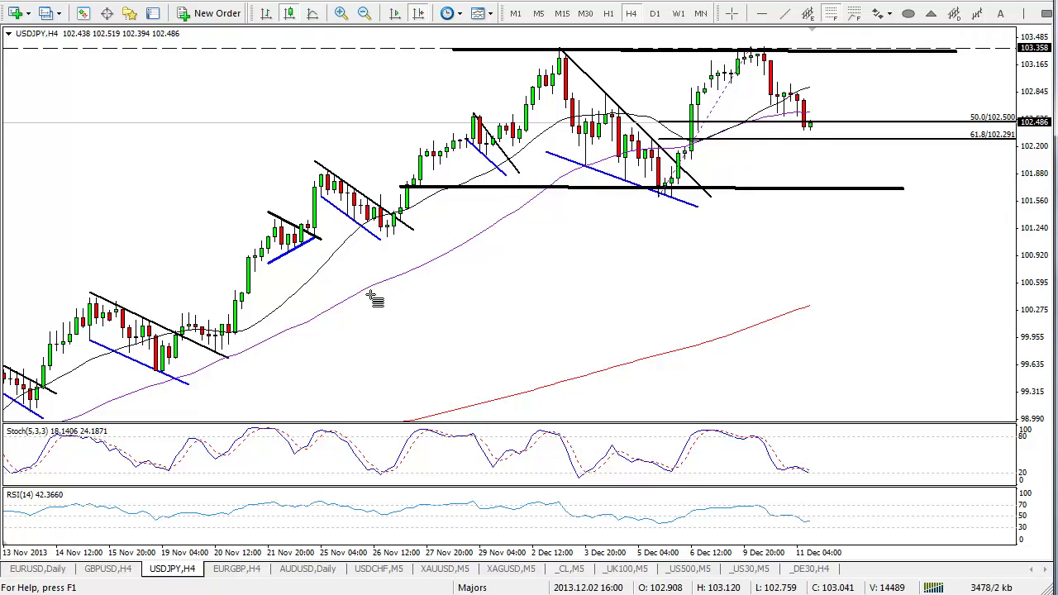
left_click_drag(225, 364, 565, 54)
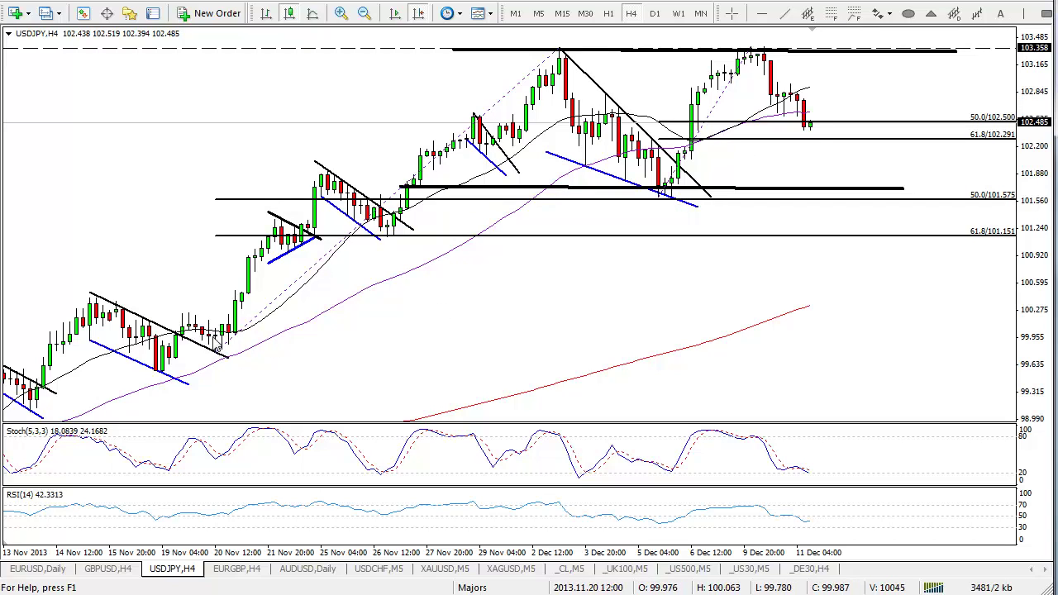
mouse_move(220, 342)
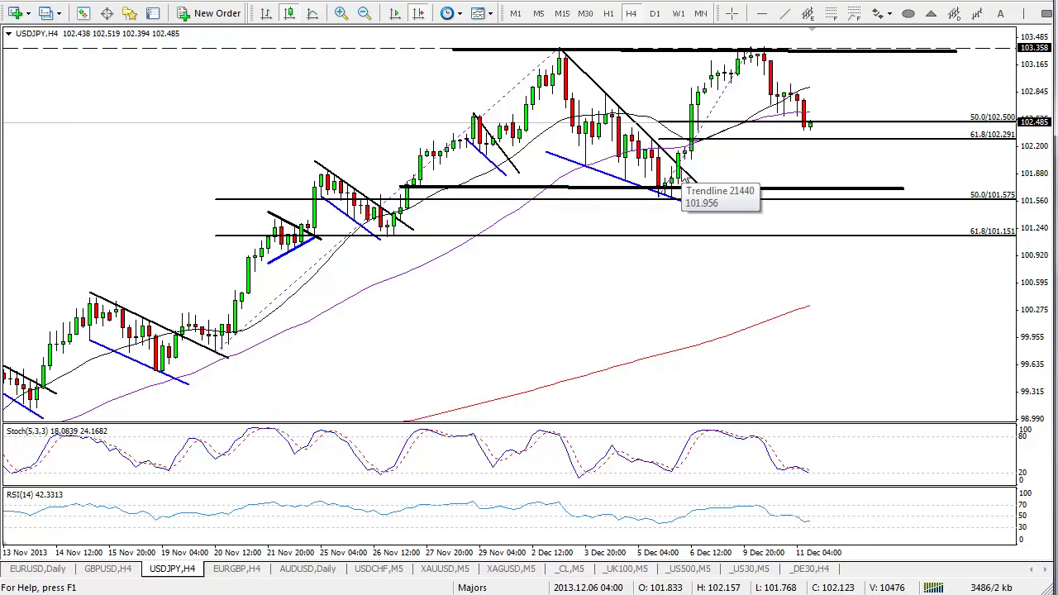
key("BackSpace")
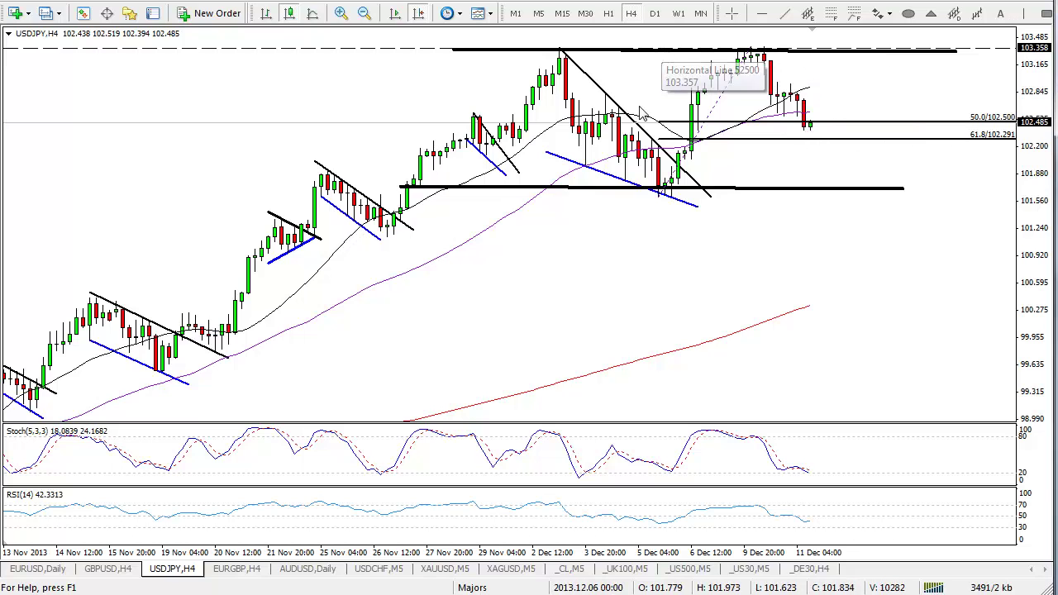
- Try a rising trendline under the recent lows on the USDJPY daily chart, and delete it
left_click(655, 14)
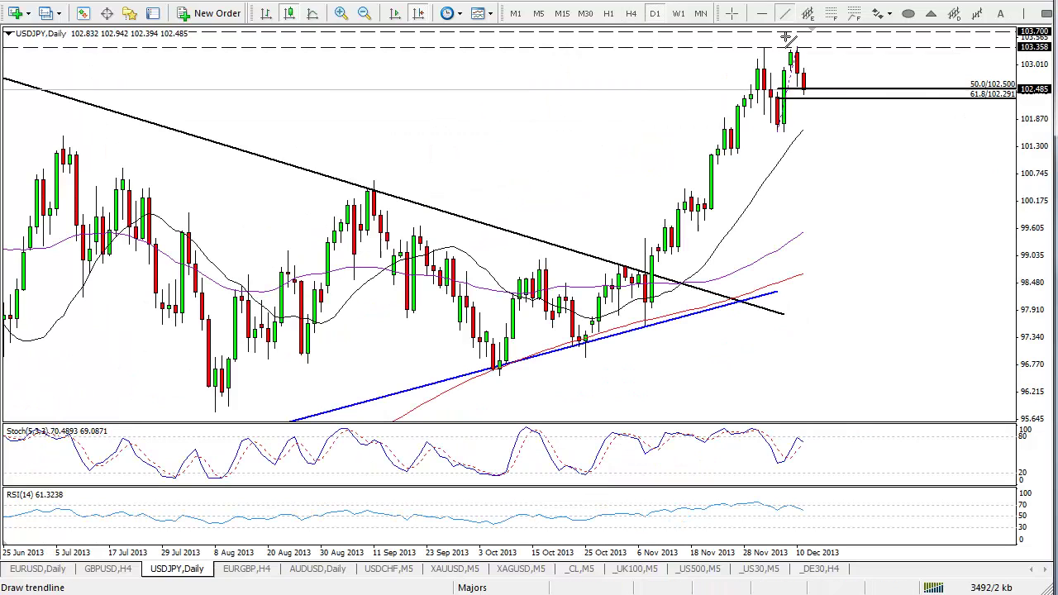
mouse_move(718, 164)
left_mouse_down()
mouse_move(893, 99)
mouse_move(952, 56)
left_mouse_up()
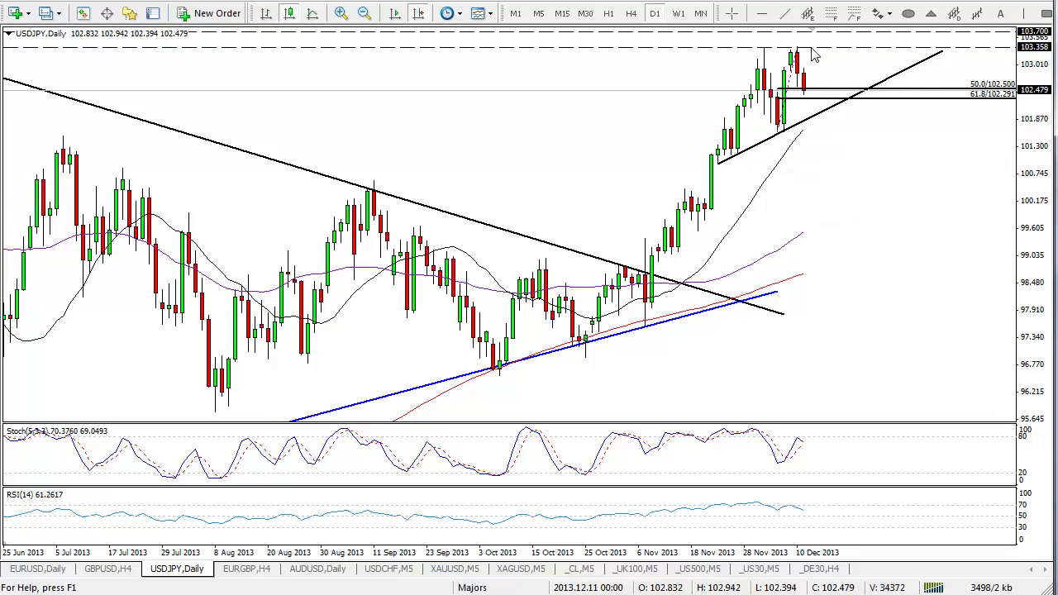
key("BackSpace")
- On the USDJPY H4 chart, draw a vertical trendline spanning the height of the range and move it below the range's lower boundary
left_click(631, 14)
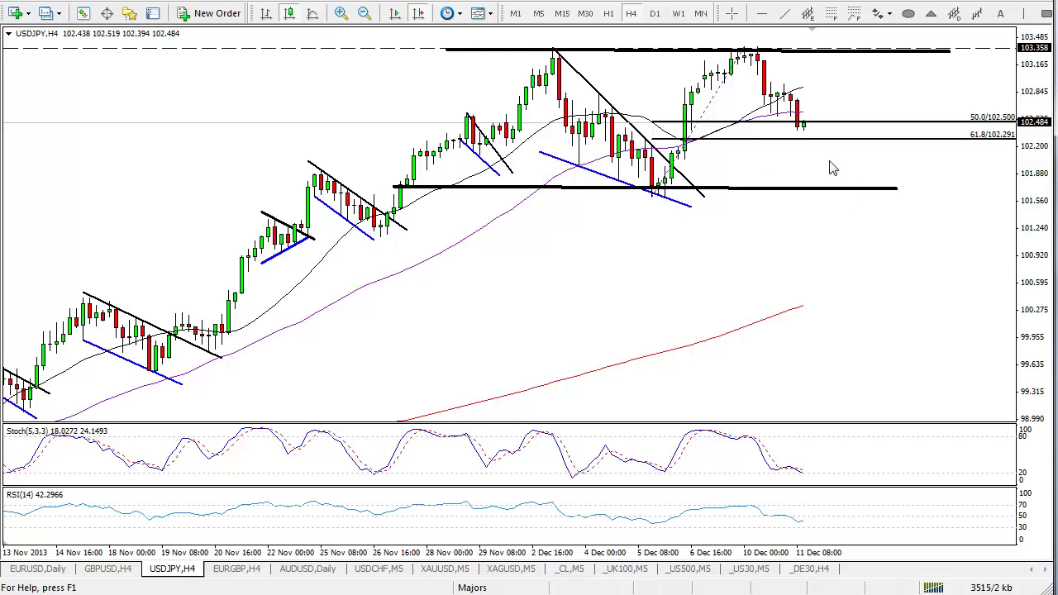
left_click(785, 13)
left_click_drag(746, 54, 747, 193)
left_click_drag(744, 118, 830, 263)
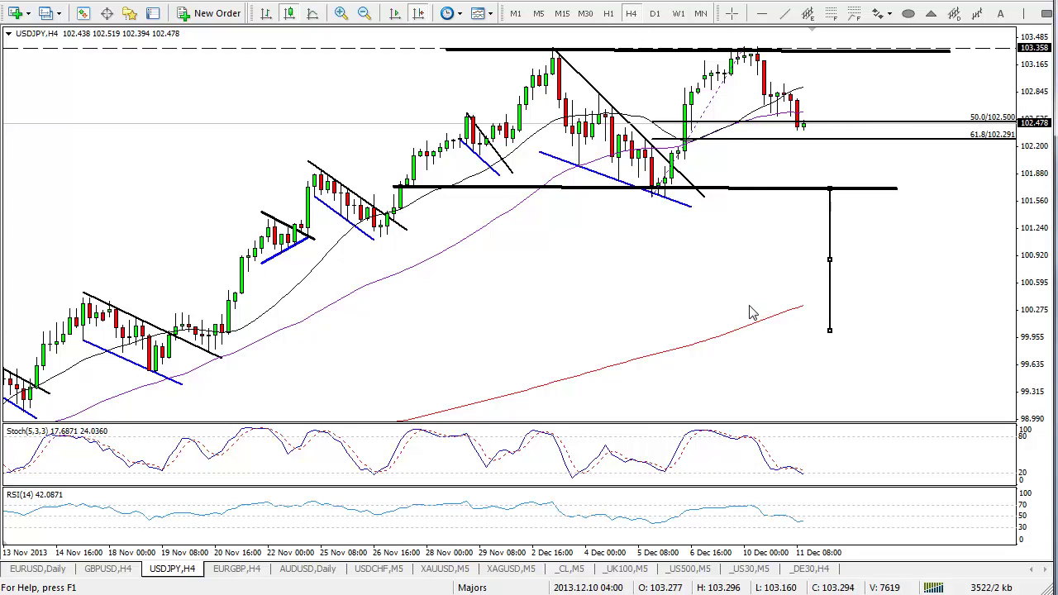
- Mark the lower end of the vertical projection with a horizontal line at 100.028, and delete both lines
left_click(761, 14)
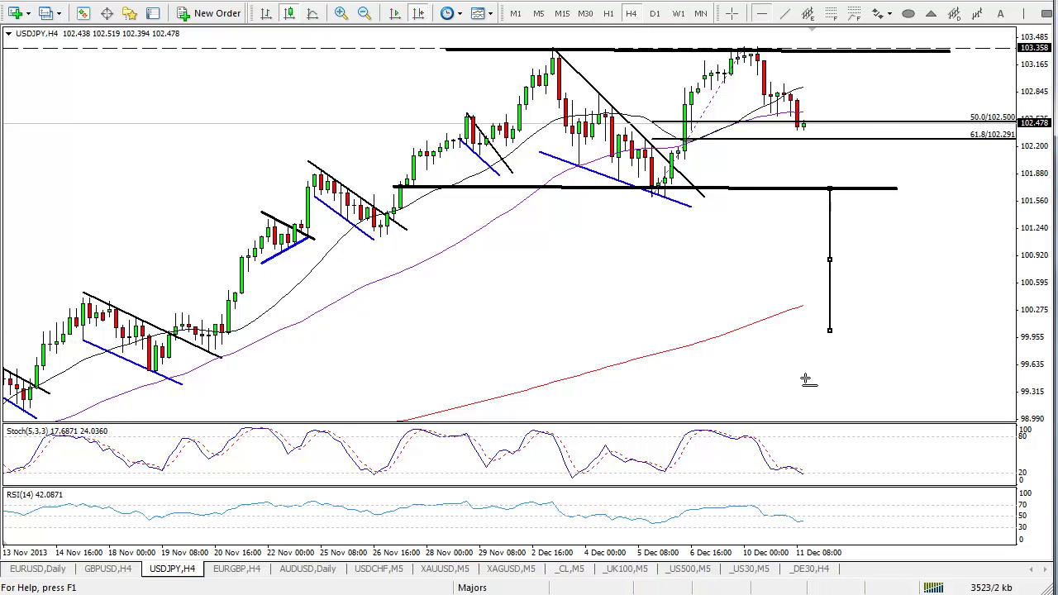
left_click(835, 330)
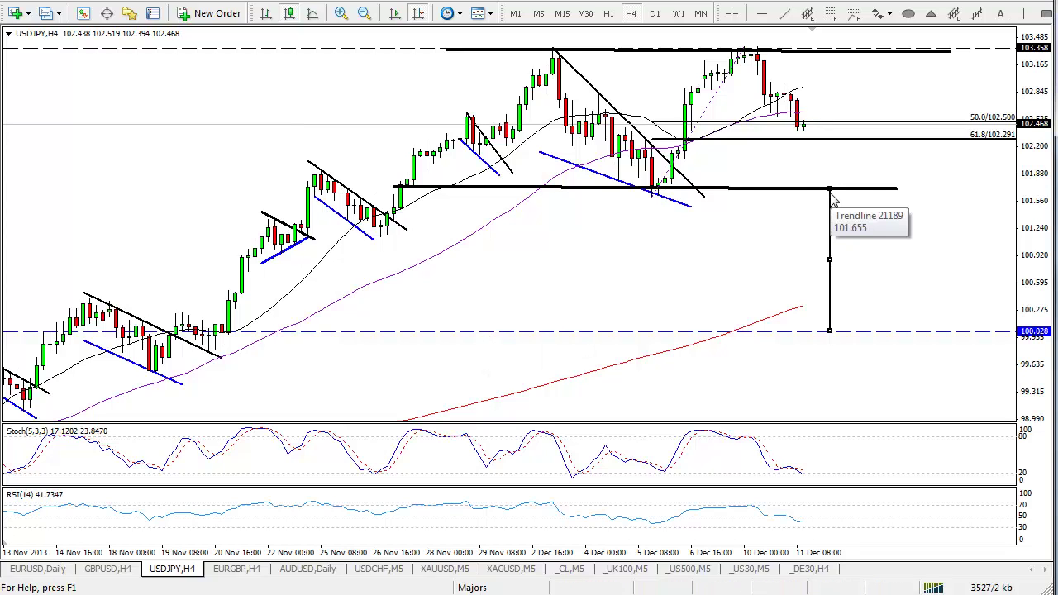
key("Delete")
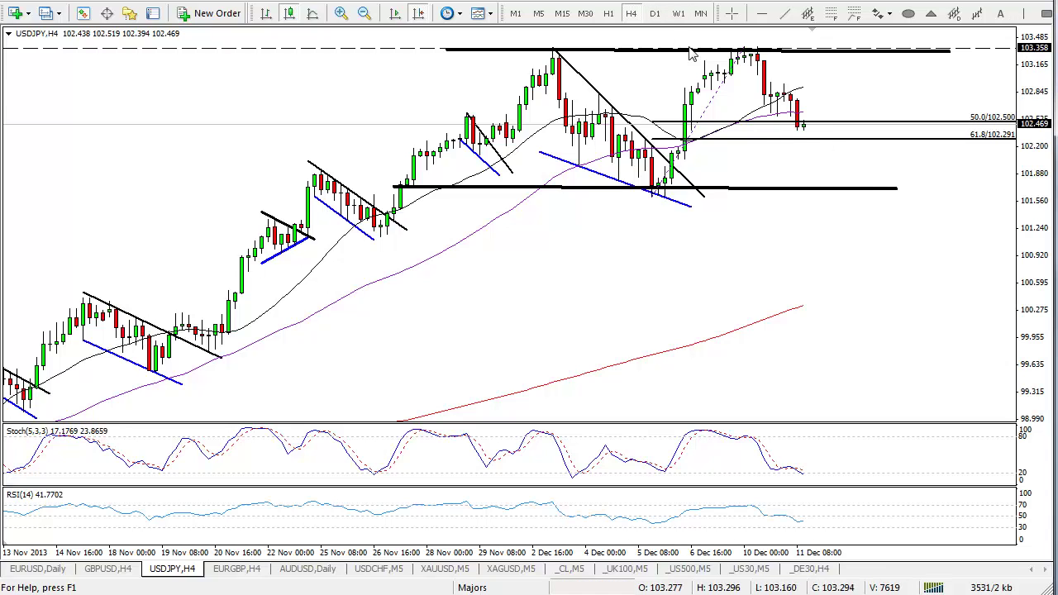
- On the USDJPY daily chart, draw a Fibonacci retracement from the early-November low to the early-December high
left_click(654, 13)
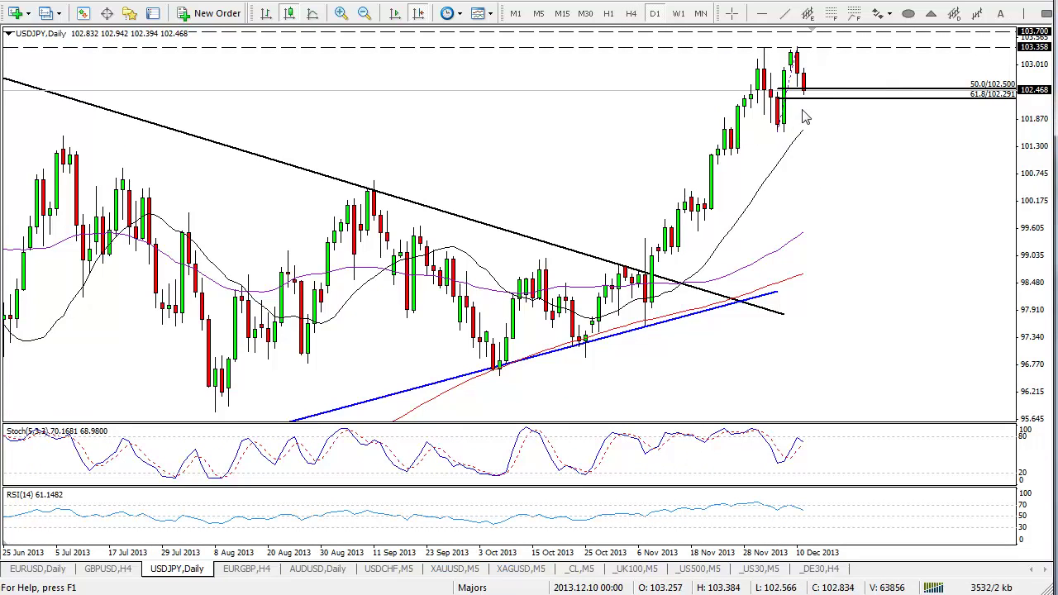
left_click(854, 13)
mouse_move(650, 322)
left_mouse_down()
mouse_move(790, 54)
mouse_move(764, 48)
left_mouse_up()
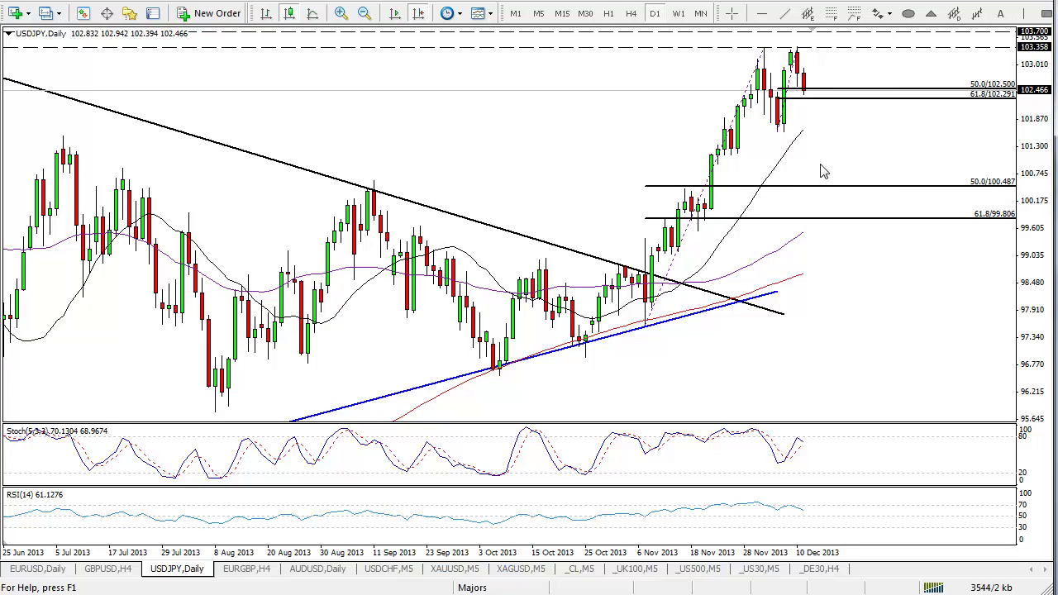
- Open the EURGBP H4 chart and examine the descending channel, its breakout and the triangle that follows
left_click(247, 569)
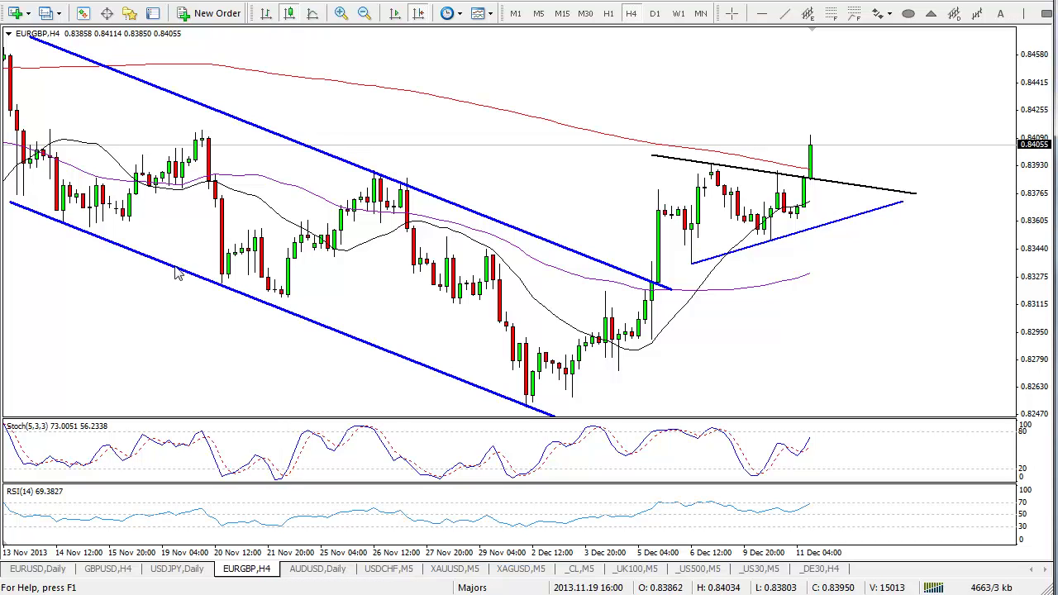
scroll(245, 293, "up", 3)
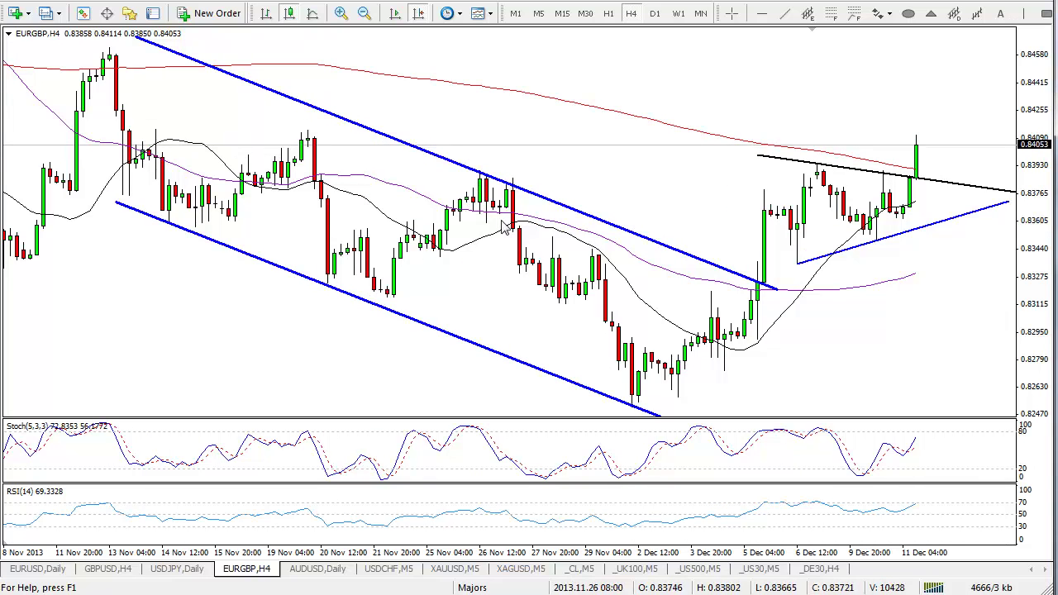
scroll(596, 369, "up", 3)
scroll(599, 369, "down", 6)
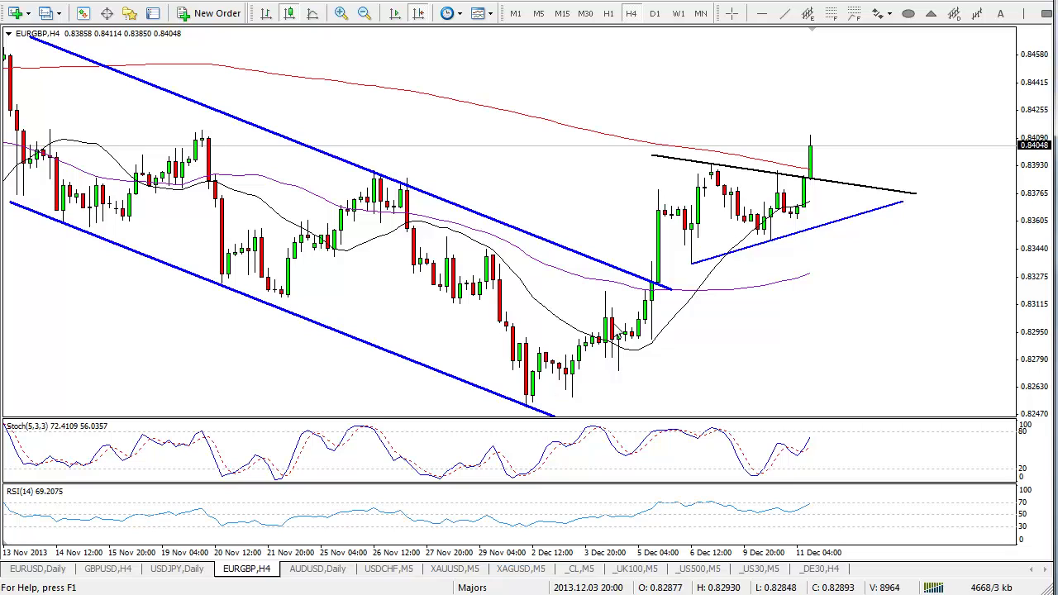
mouse_move(666, 217)
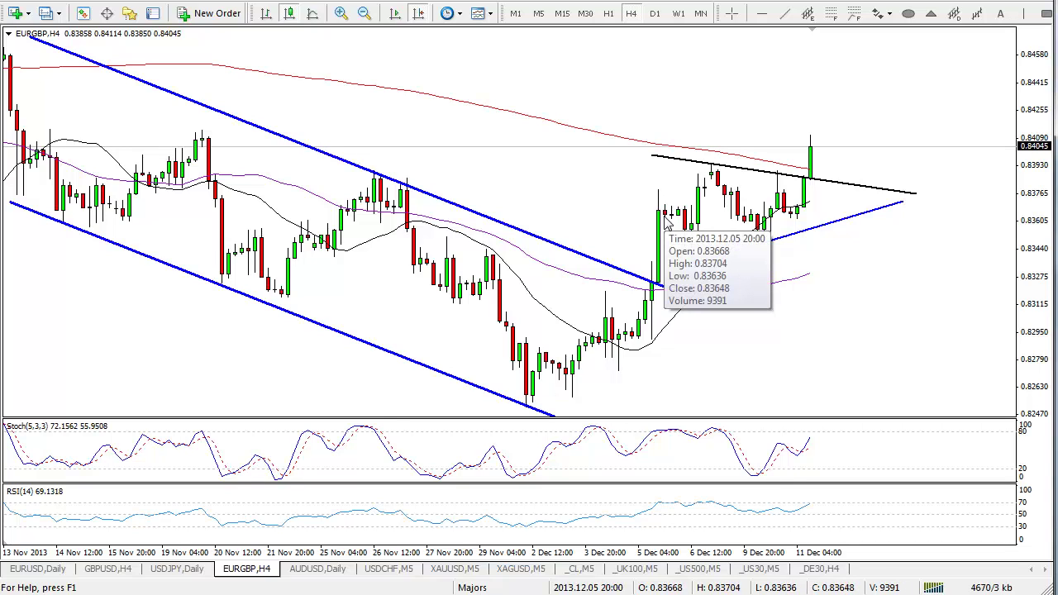
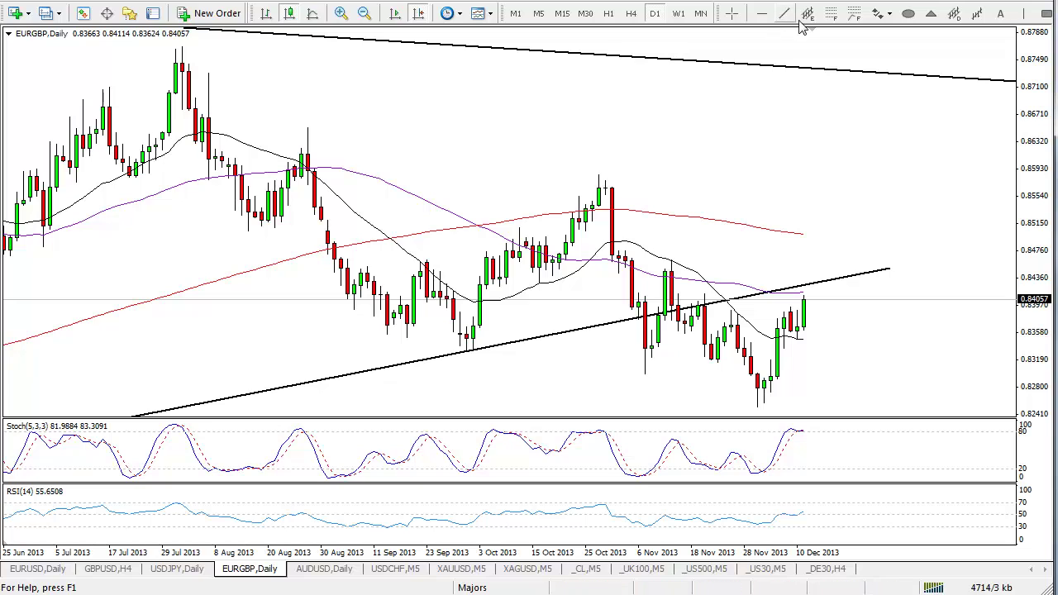
- Draw a Fibonacci retracement on the EURGBP daily chart from the late-October high to the early-December low
left_click(831, 15)
left_click_drag(602, 178, 758, 405)
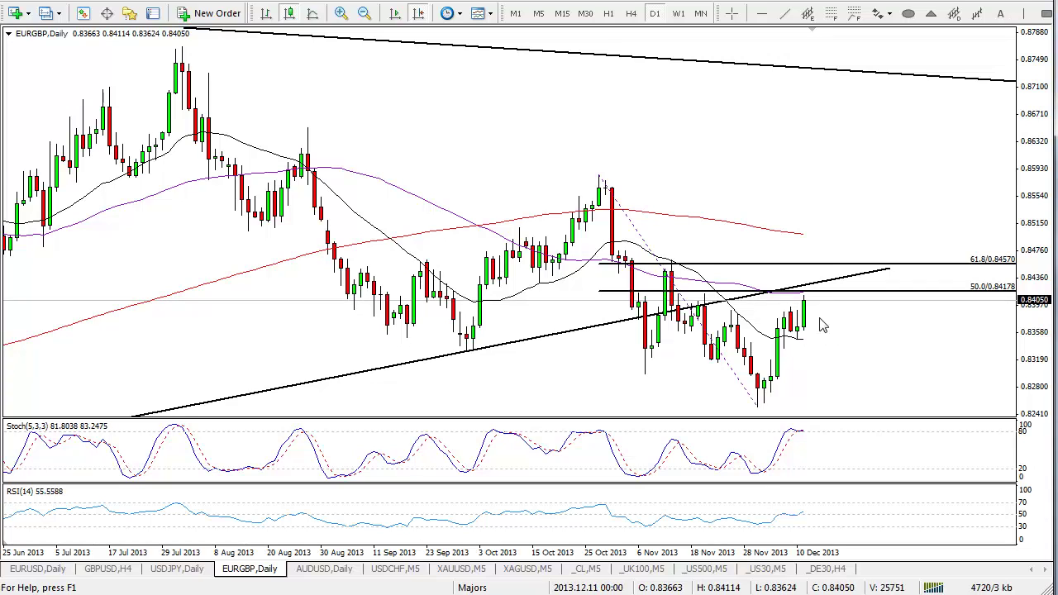
- Mark the daily rising trendline's level on the EURGBP H4 chart with a horizontal line at 0.84253, and examine the weekly channel
left_click(631, 13)
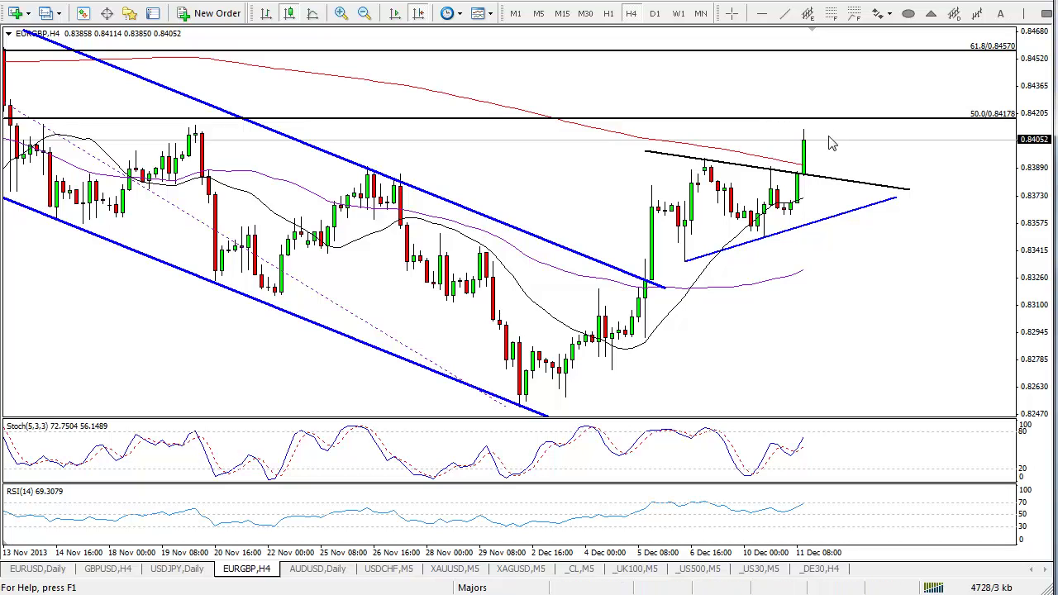
left_click(654, 13)
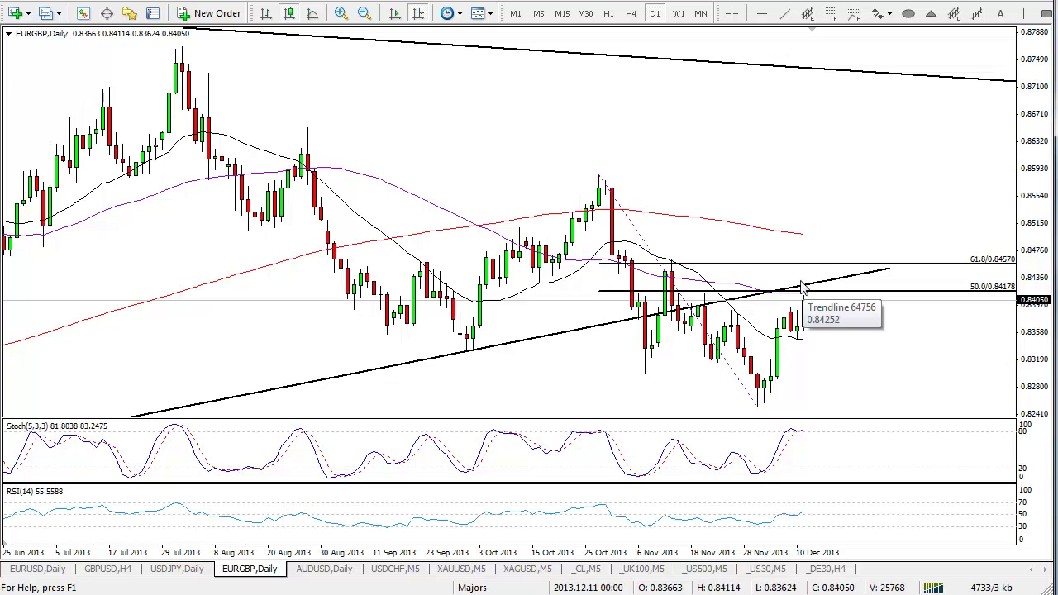
left_click(631, 14)
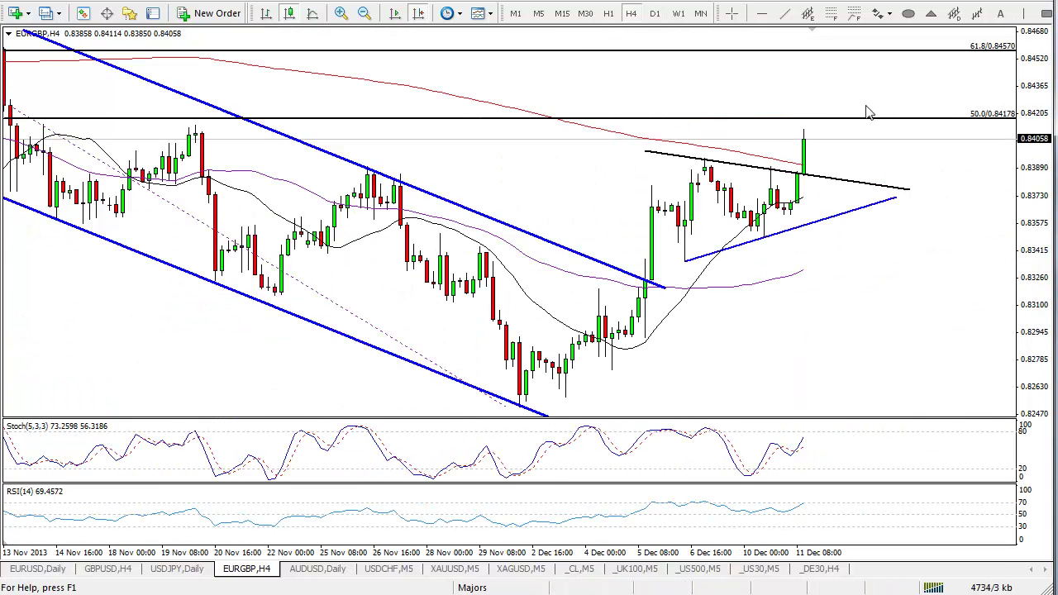
left_click(761, 13)
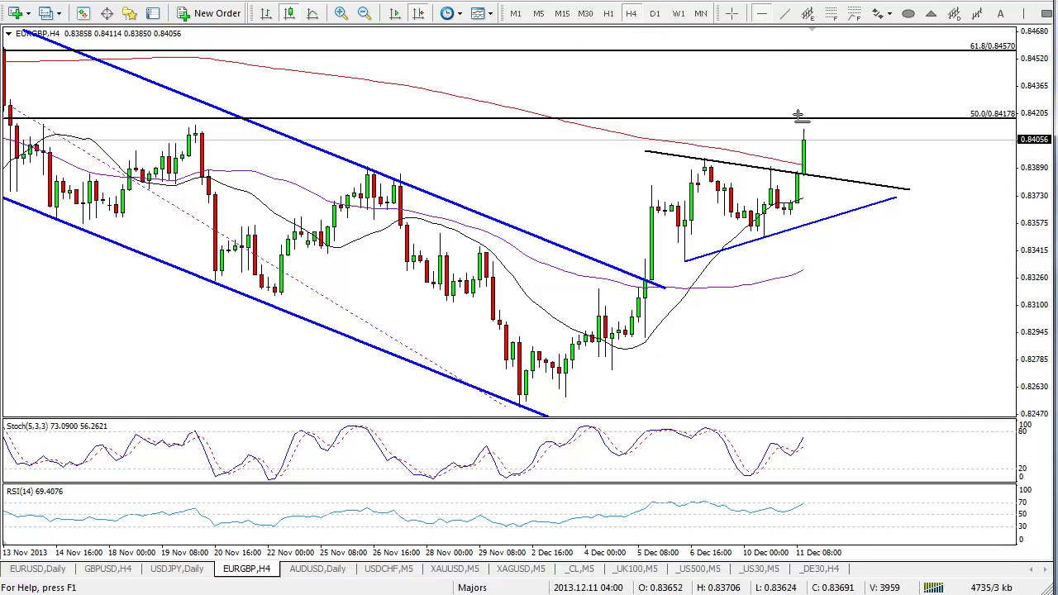
left_click(801, 109)
left_click_drag(801, 108, 810, 111)
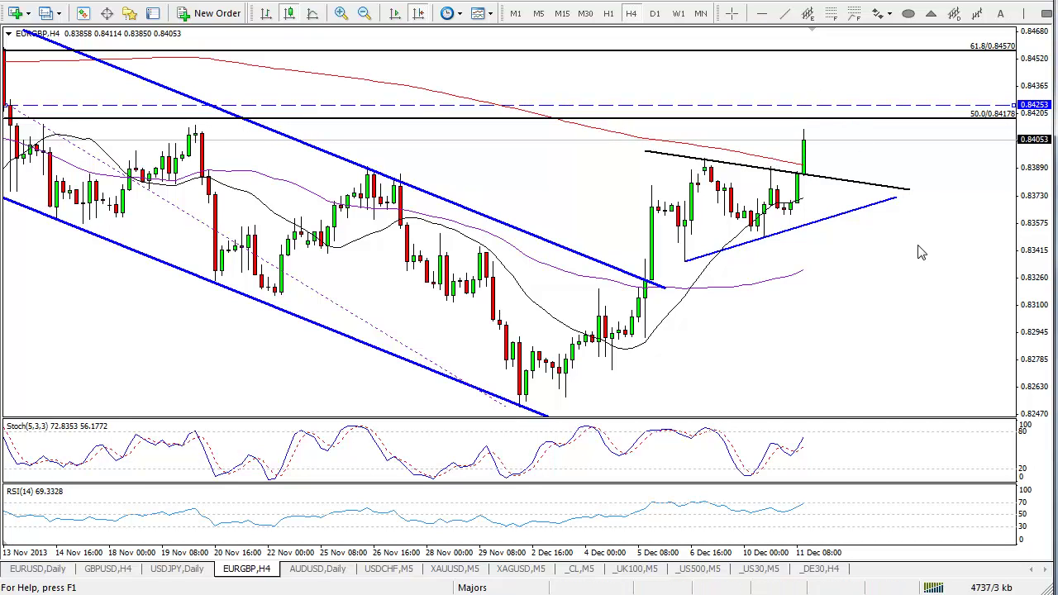
left_click(676, 16)
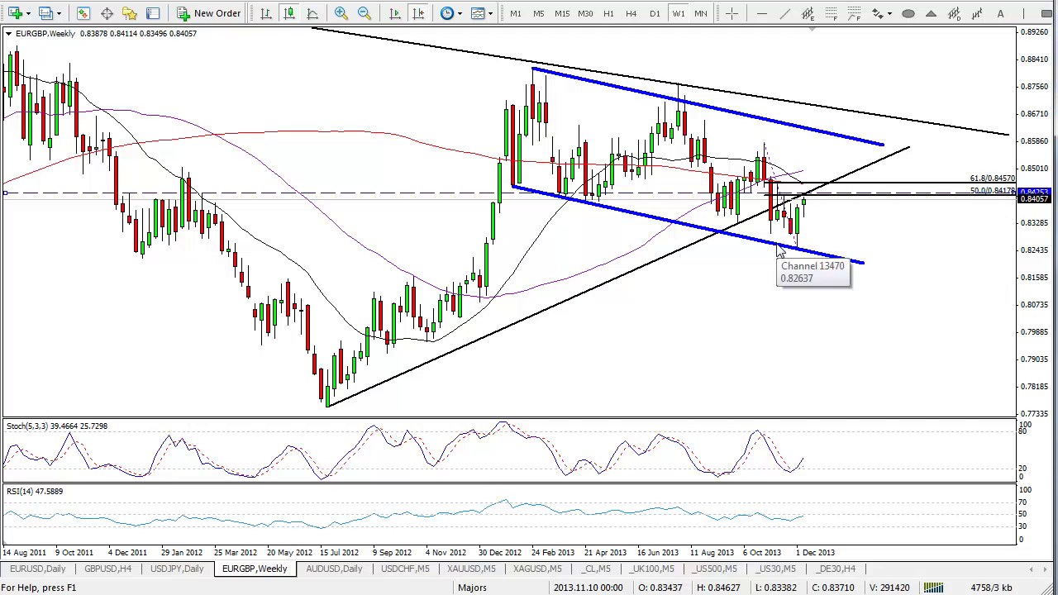
- Open the USDCHF daily chart and examine the swings from the 6 September high to the current price against the marked levels
left_click(408, 570)
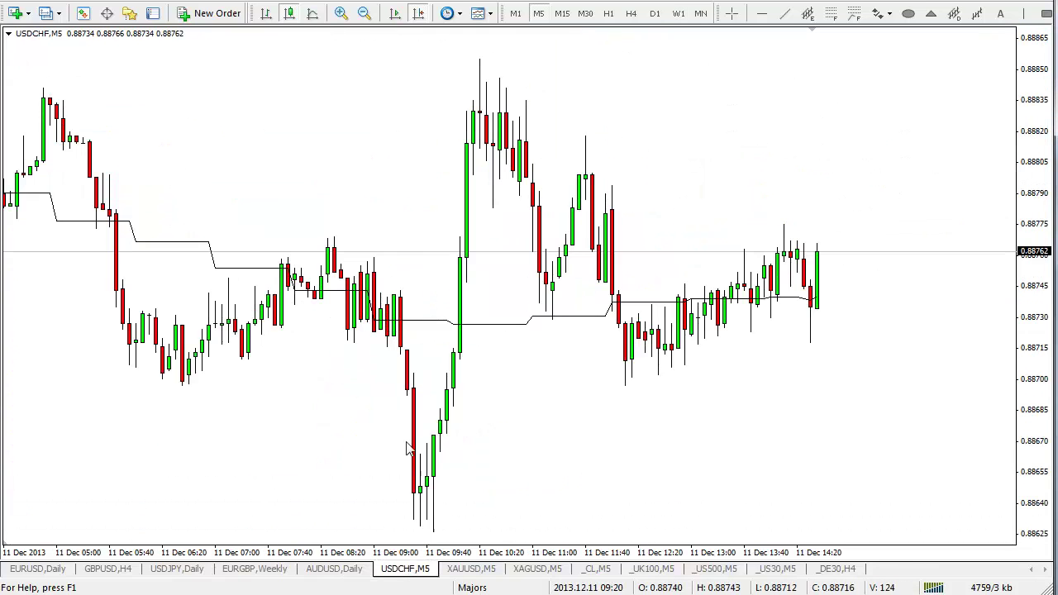
left_click(654, 14)
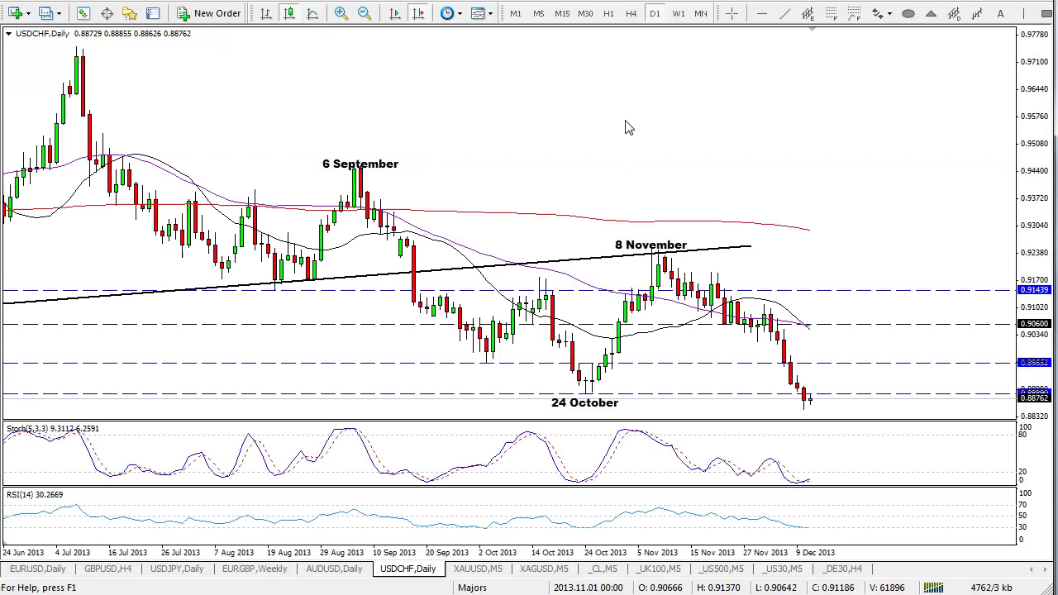
scroll(562, 279, "up", 3)
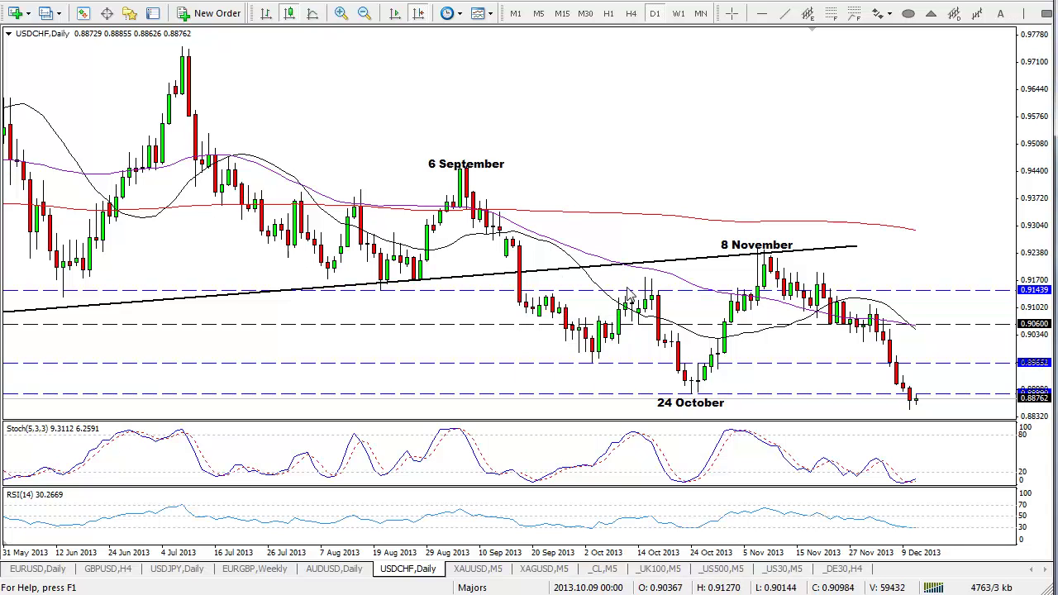
scroll(781, 285, "down", 3)
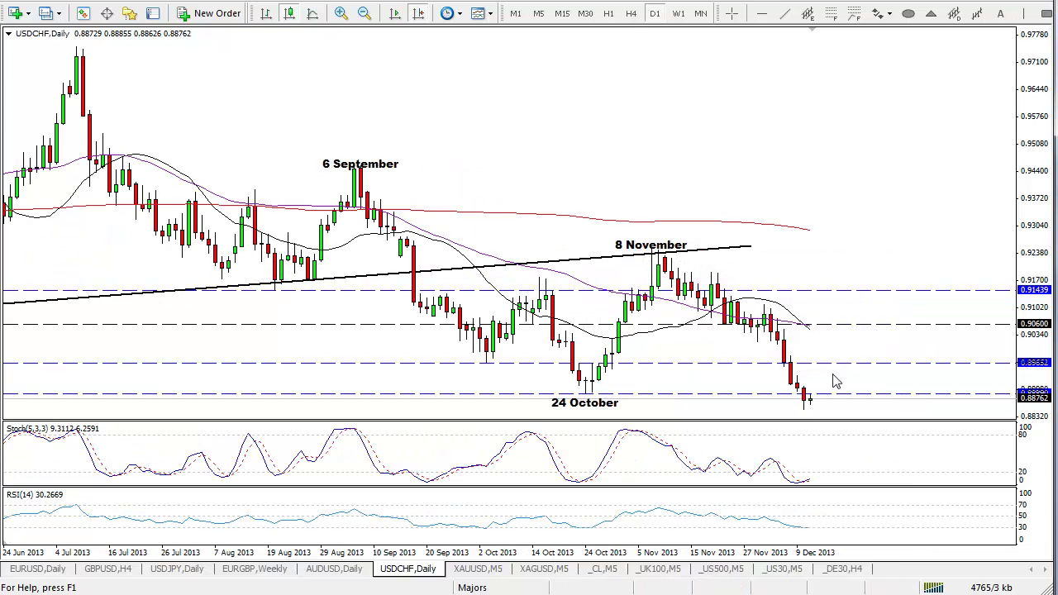
- Examine the USDCHF H4 descending channel from its 7 November start through the 29 November low to the downside break
left_click(631, 14)
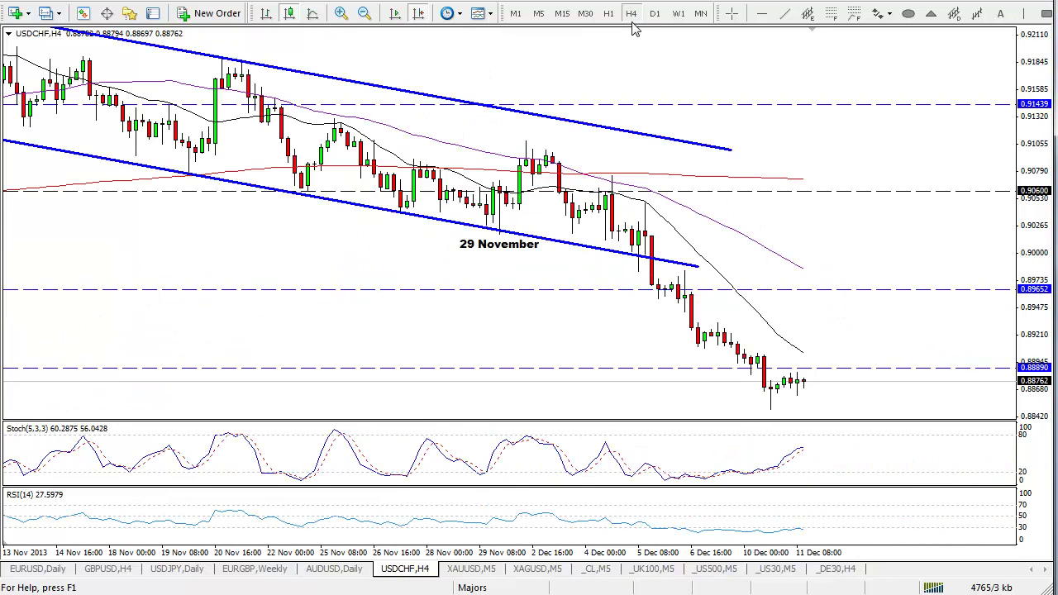
scroll(591, 103, "up", 6)
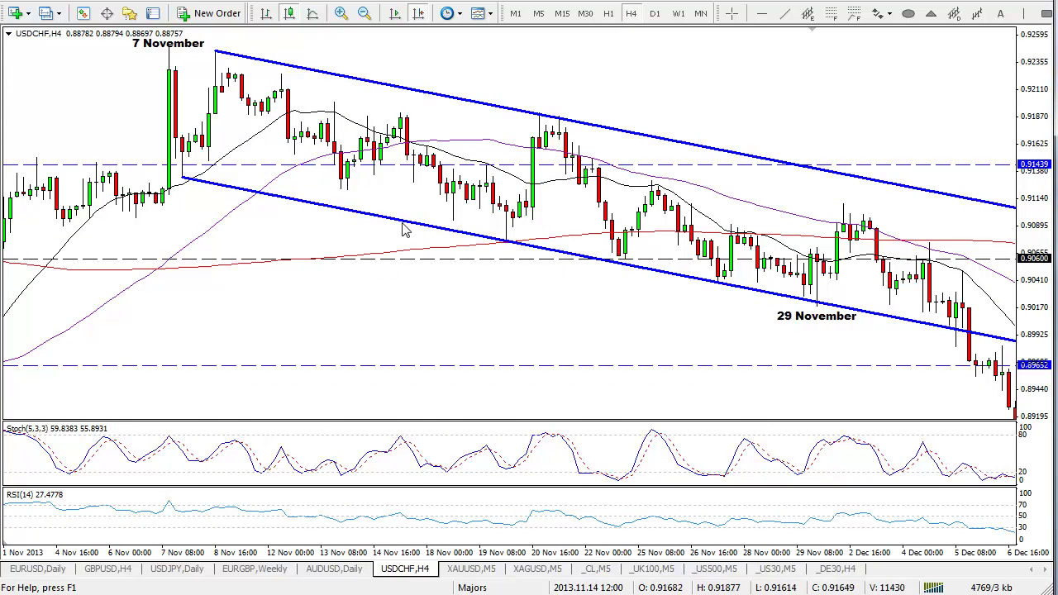
scroll(520, 231, "down", 4)
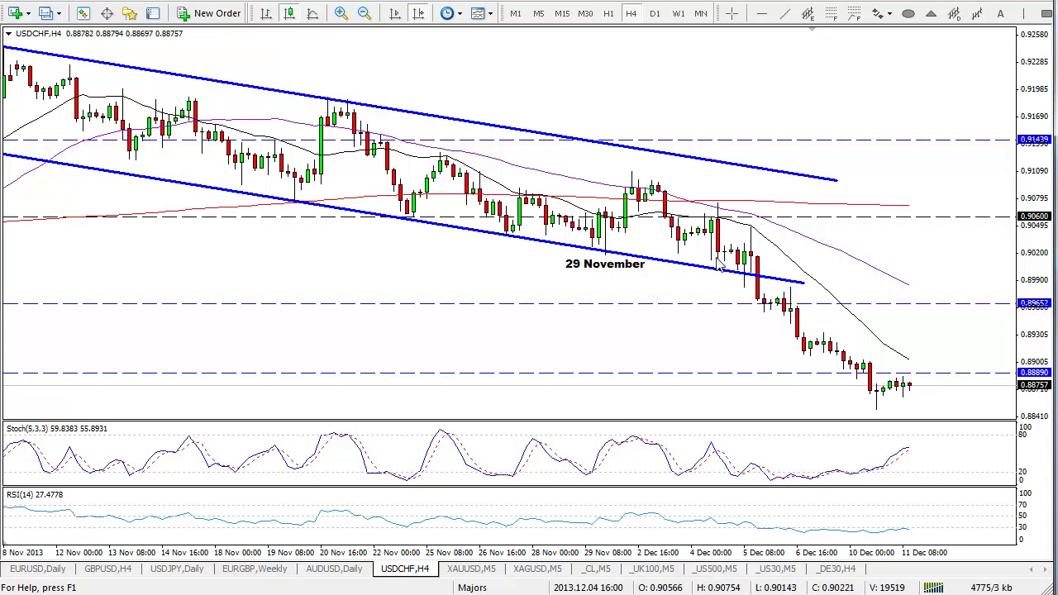
- Check USDCHF on the daily and weekly charts, tracing the weekly rising trendline and the 0.87578 and 0.85670 levels back to 2011
left_click(656, 15)
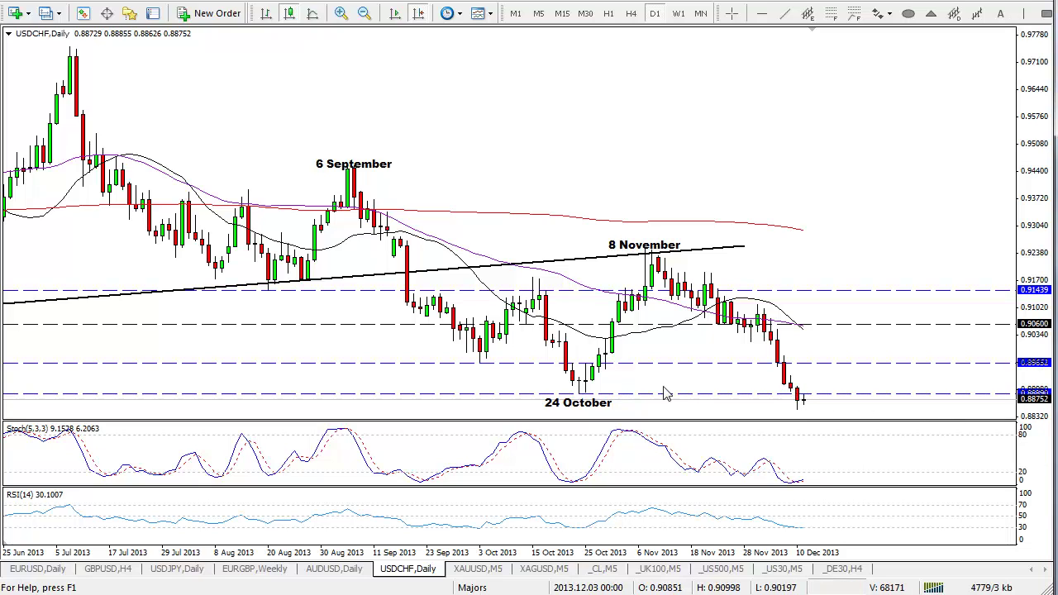
left_click(678, 14)
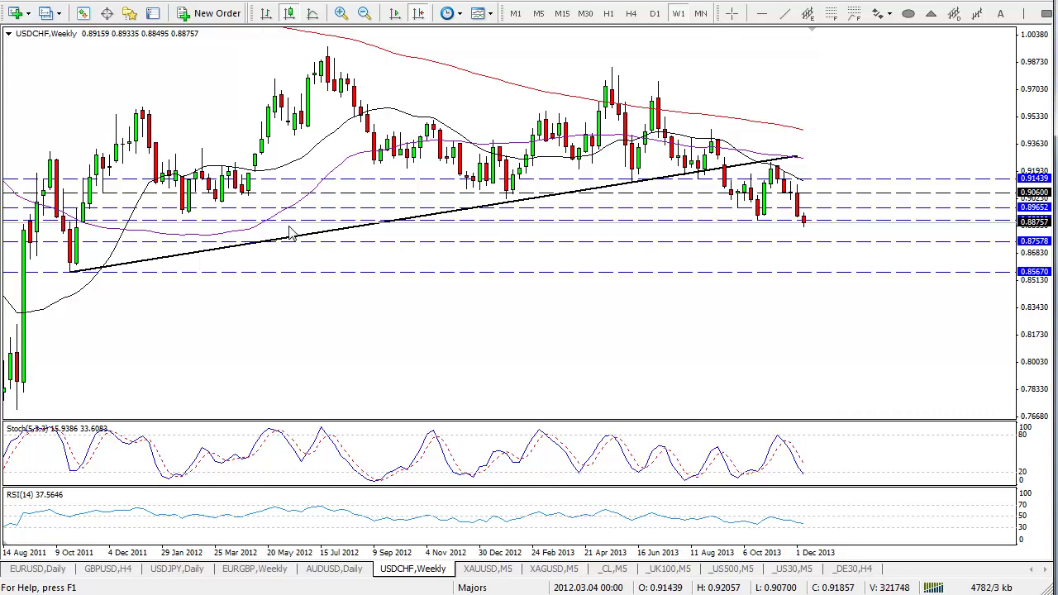
left_click_drag(97, 230, 202, 234)
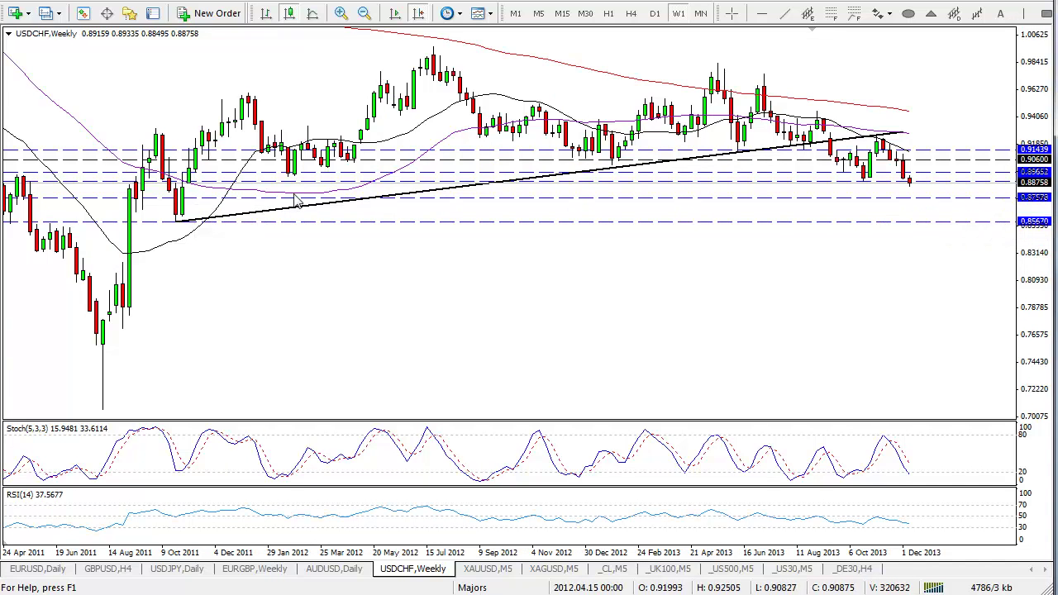
scroll(295, 201, "up", 5)
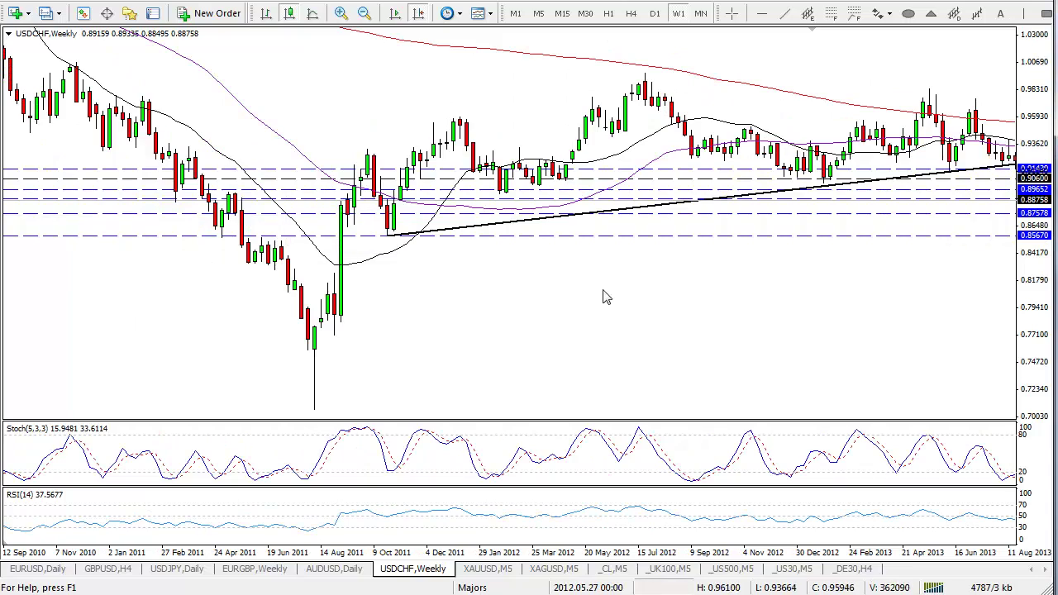
scroll(578, 248, "down", 3)
- Examine the USDCHF daily price history from late 2011 to early 2012 around the 0.87578 and 0.85670 support levels
left_click(657, 14)
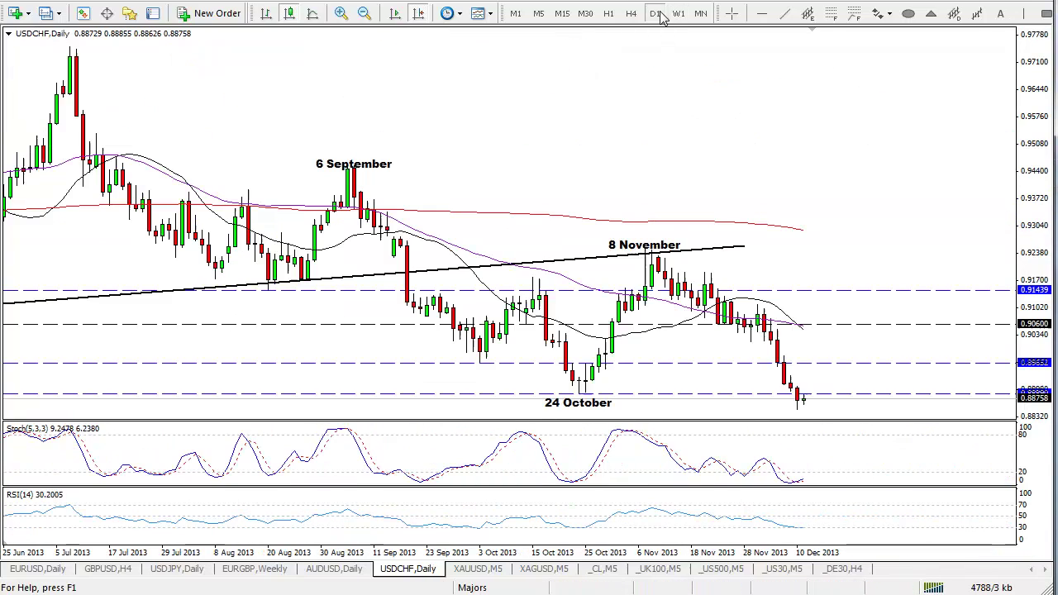
scroll(612, 223, "up", 10)
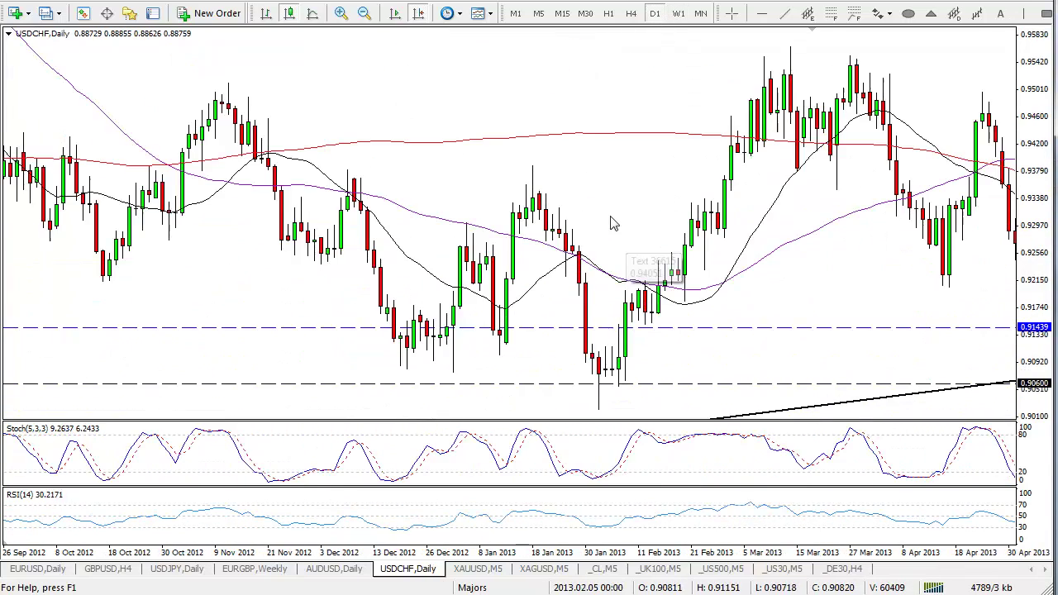
scroll(612, 223, "up", 15)
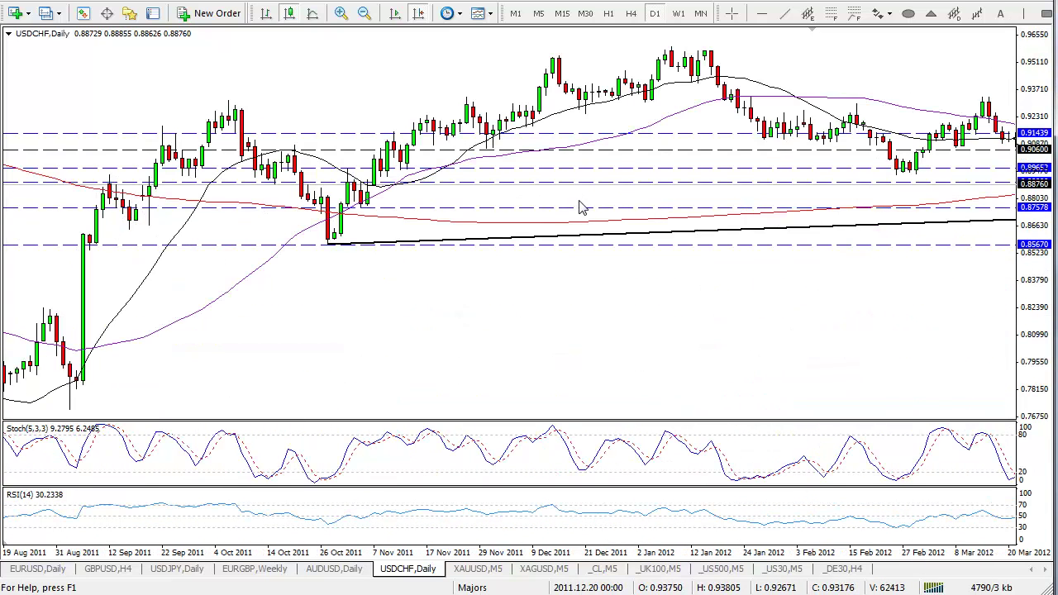